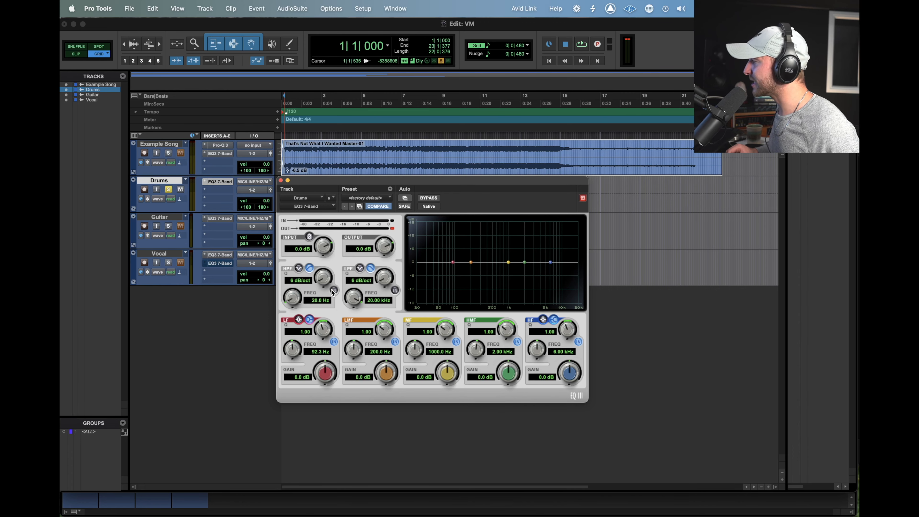
# Enable the high-pass filter in the Drums EQ with an 18 dB/oct slope and a 21.2 Hz cutoff.
pyautogui.click(333, 291)
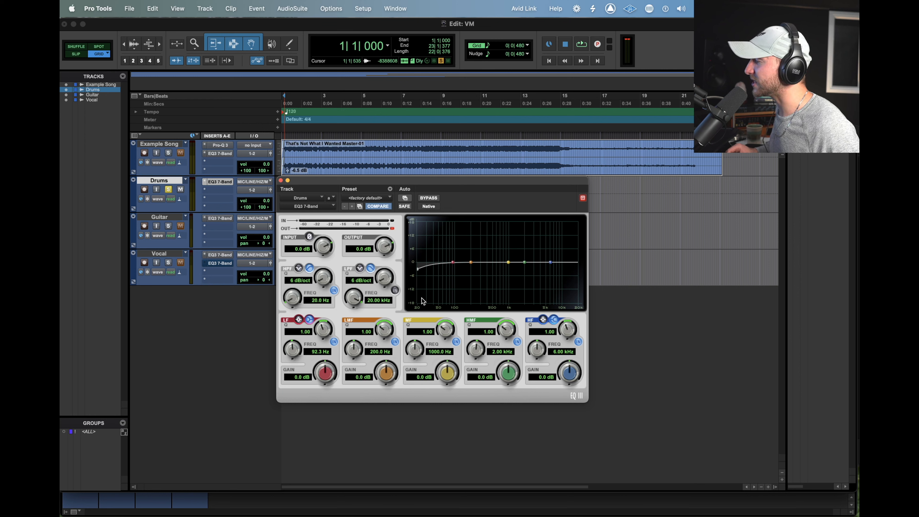
pyautogui.moveTo(324, 278); pyautogui.dragTo(333, 243)
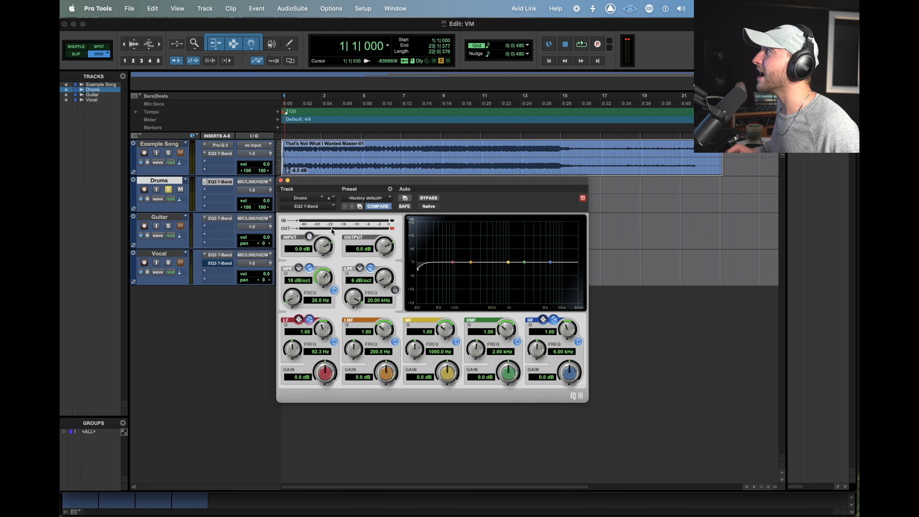
pyautogui.moveTo(300, 305); pyautogui.dragTo(288, 290)
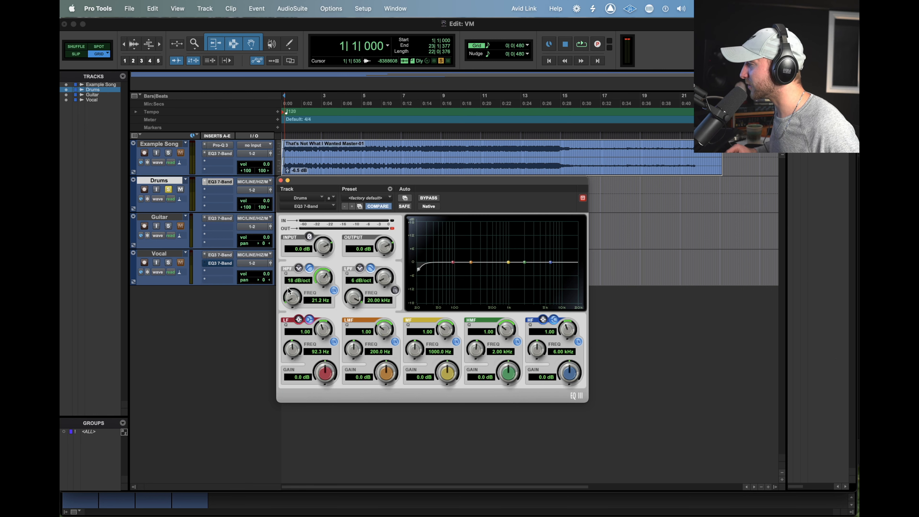
# Uncover the drum clip, select it as the playback range and audition it through the EQ.
pyautogui.moveTo(304, 184); pyautogui.dragTo(298, 150)
pyautogui.click(311, 207)
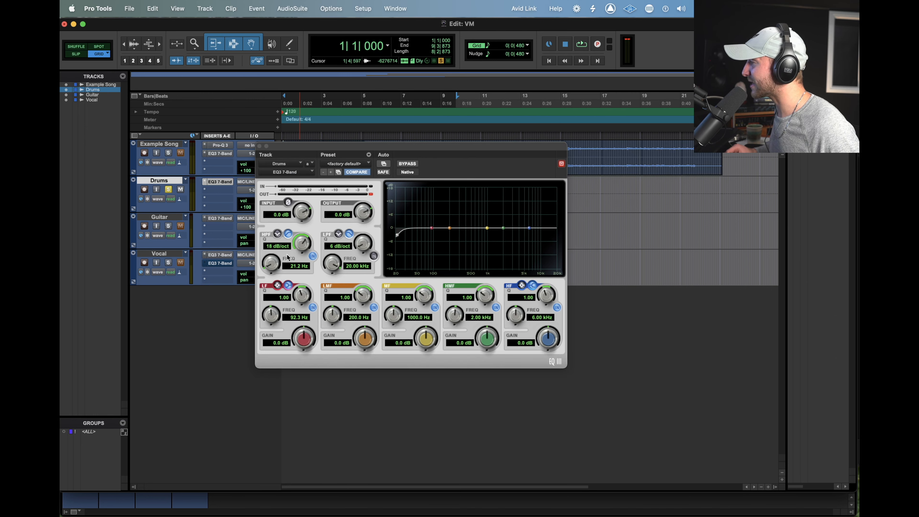
pyautogui.click(273, 268)
pyautogui.press('space')
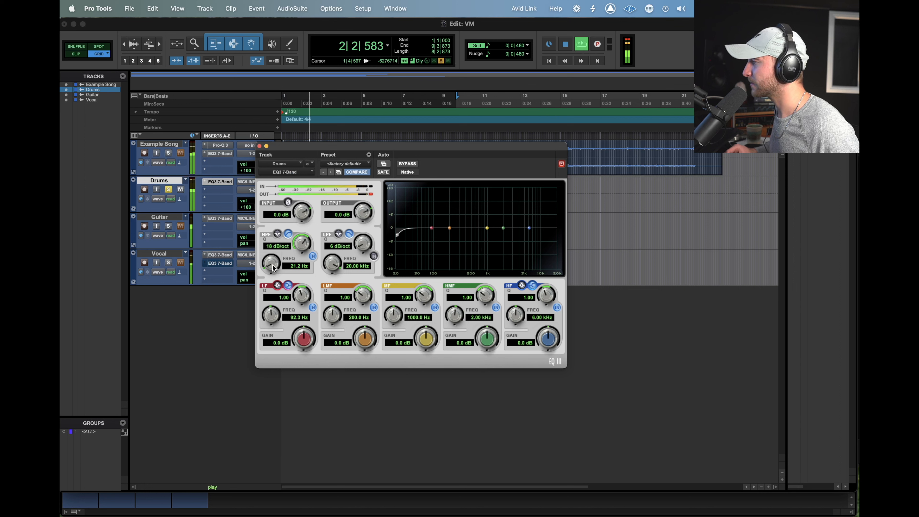
pyautogui.press('space')
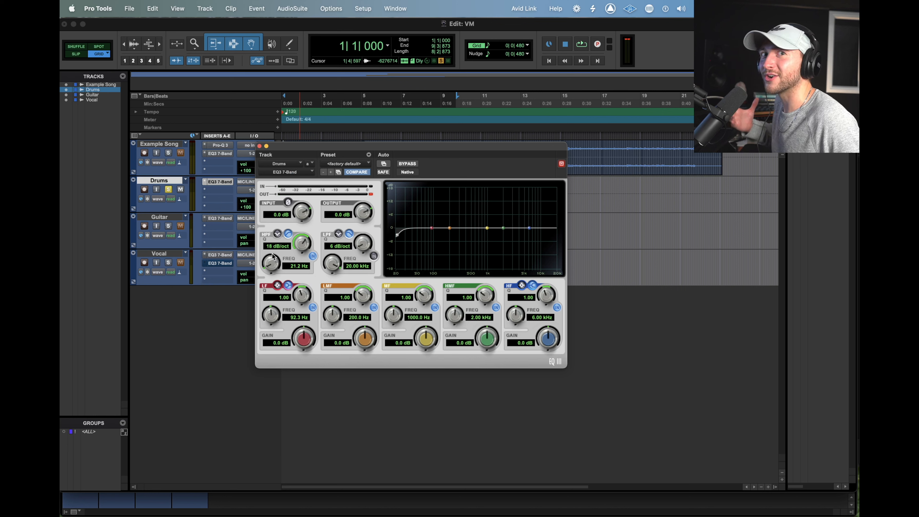
# Sweep the high-pass filter's cutoff up to 339.2 Hz while the drums play.
pyautogui.press('space')
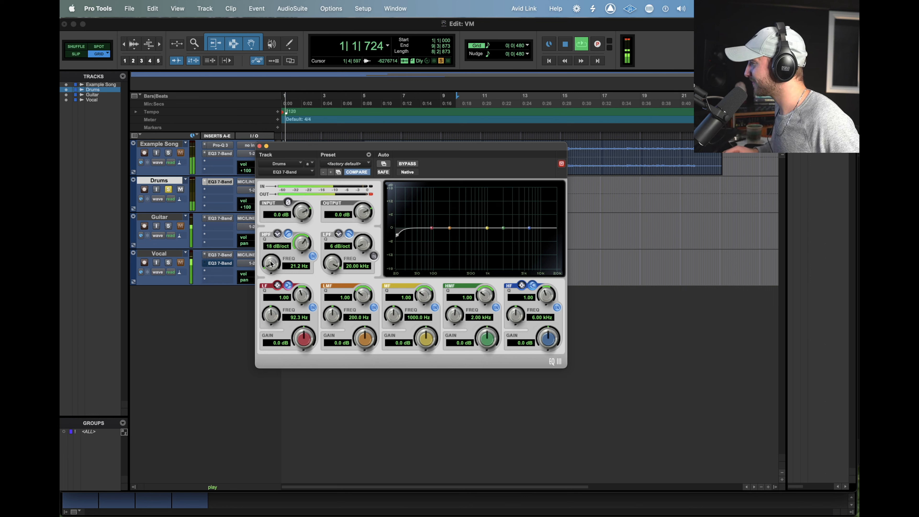
pyautogui.moveTo(272, 256)
pyautogui.mouseDown()
pyautogui.moveTo(264, 212)
pyautogui.moveTo(272, 265)
pyautogui.mouseUp()
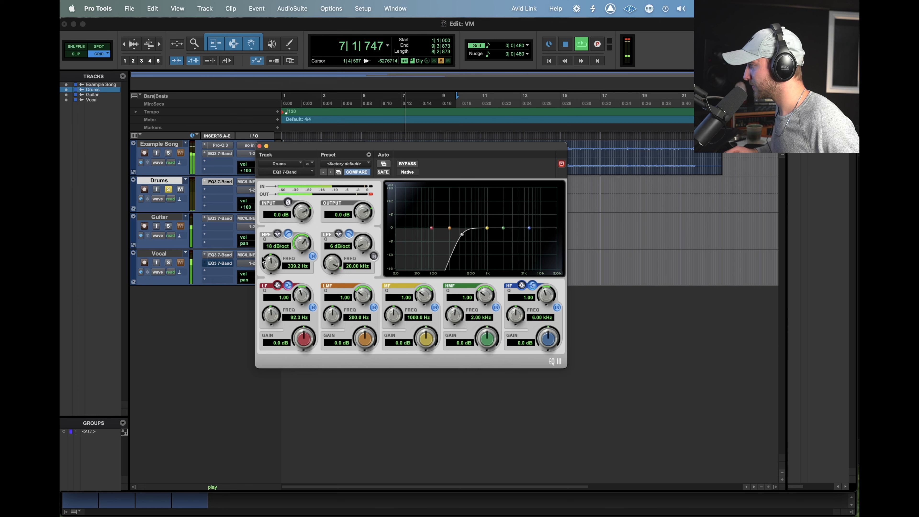
pyautogui.press('space')
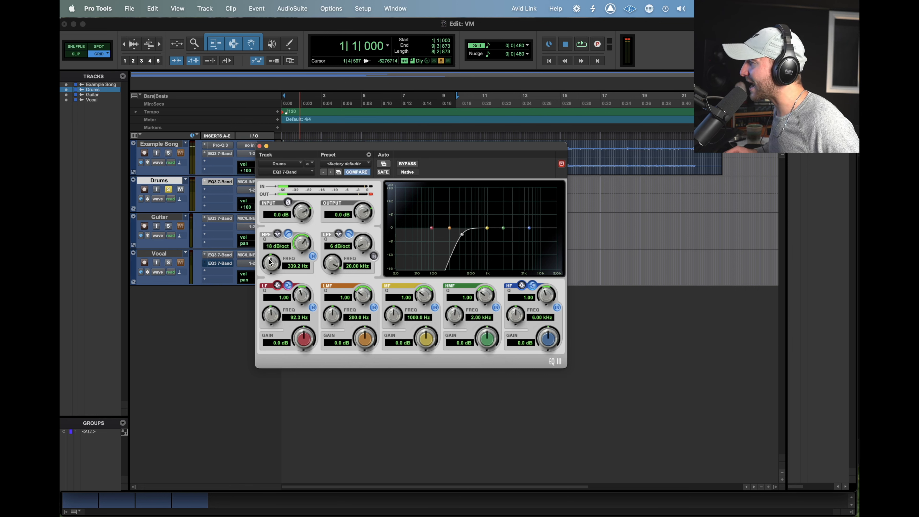
# Sweep the high-pass cutoff back down to 20 Hz during playback and switch the high-pass filter off.
pyautogui.press('space')
pyautogui.moveTo(271, 261); pyautogui.dragTo(248, 329)
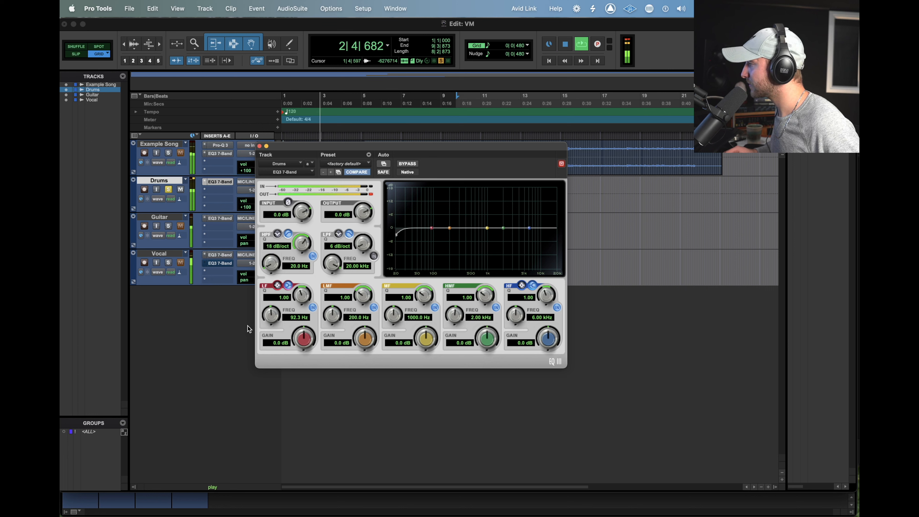
pyautogui.press('space')
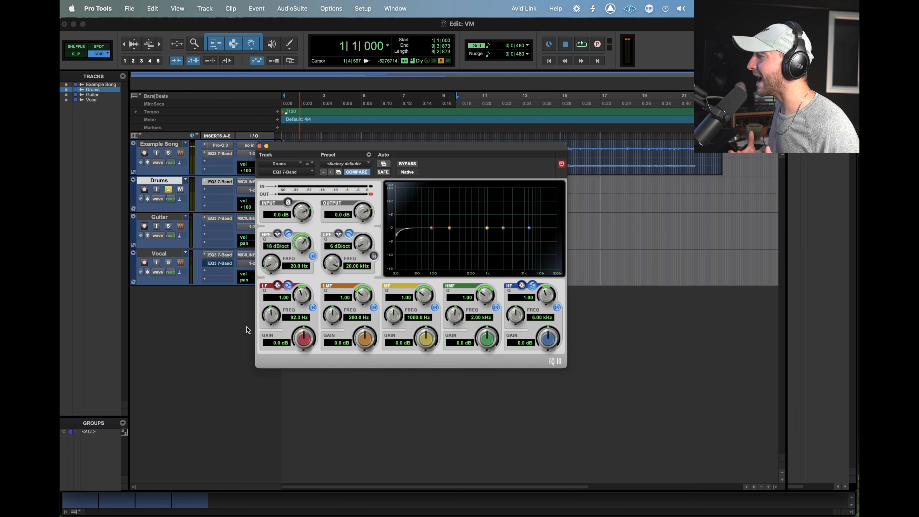
pyautogui.click(314, 256)
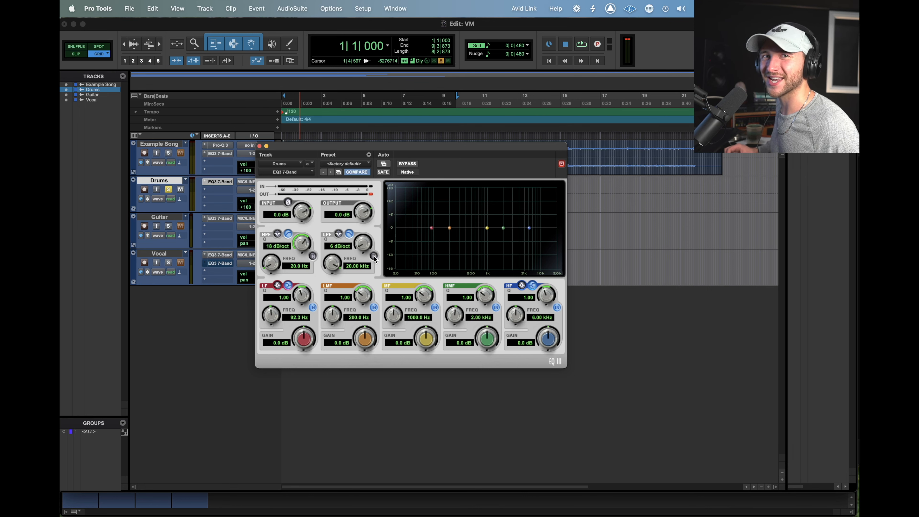
# While the drums play, enable the low-pass filter, sweep its cutoff down to 317.2 Hz and return it to 20 kHz.
pyautogui.press('space')
pyautogui.click(374, 256)
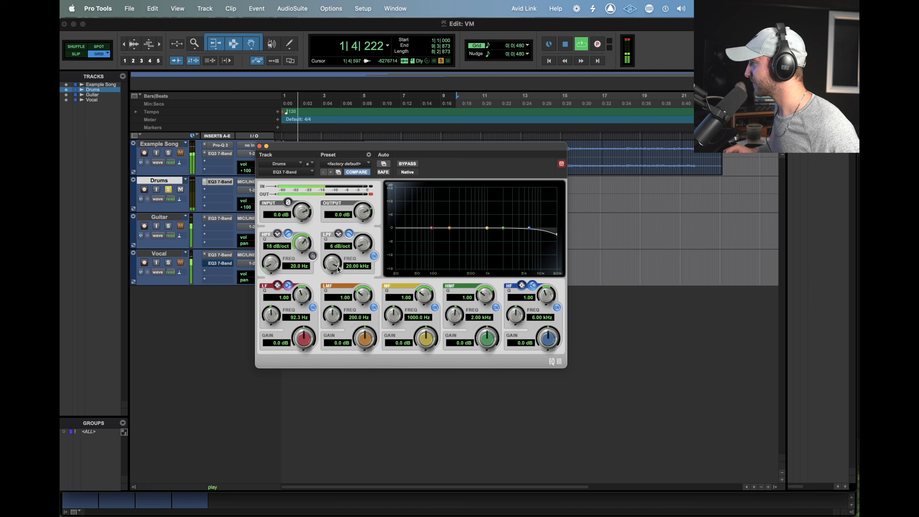
pyautogui.moveTo(339, 270); pyautogui.dragTo(319, 323)
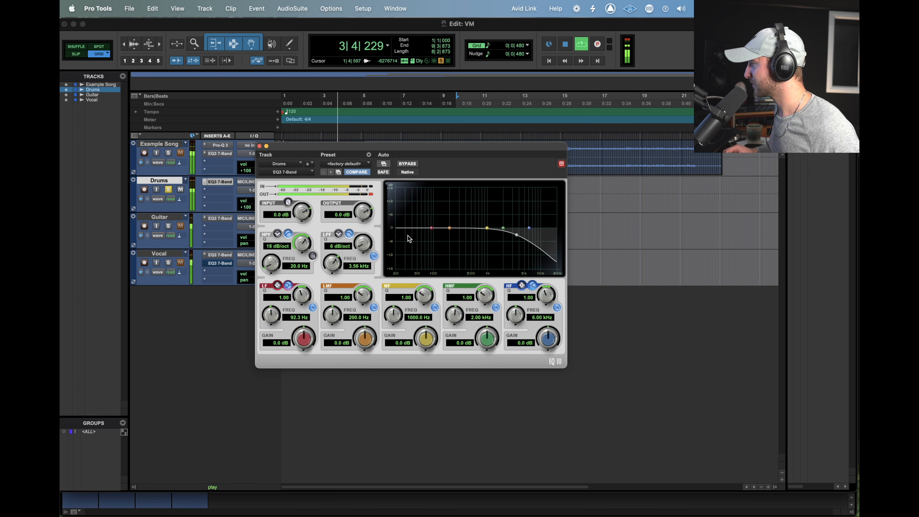
pyautogui.moveTo(333, 263); pyautogui.dragTo(324, 307)
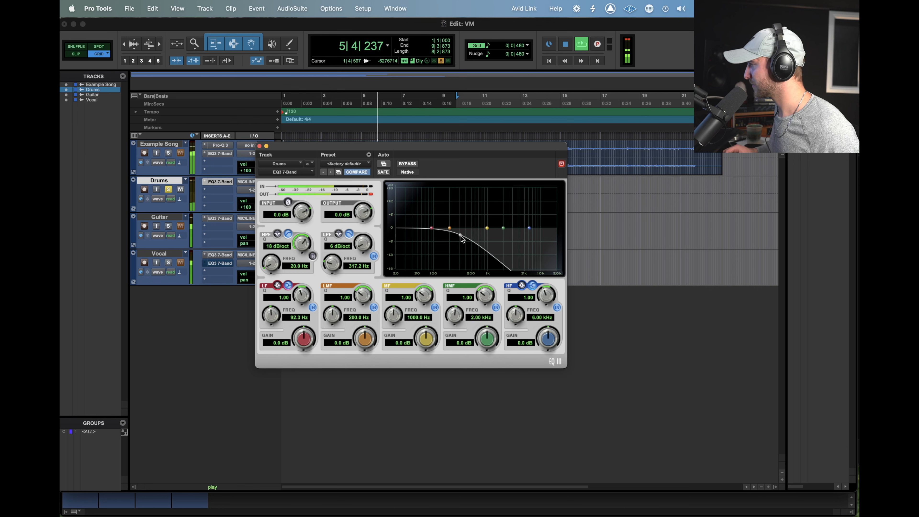
pyautogui.moveTo(462, 238); pyautogui.dragTo(561, 251)
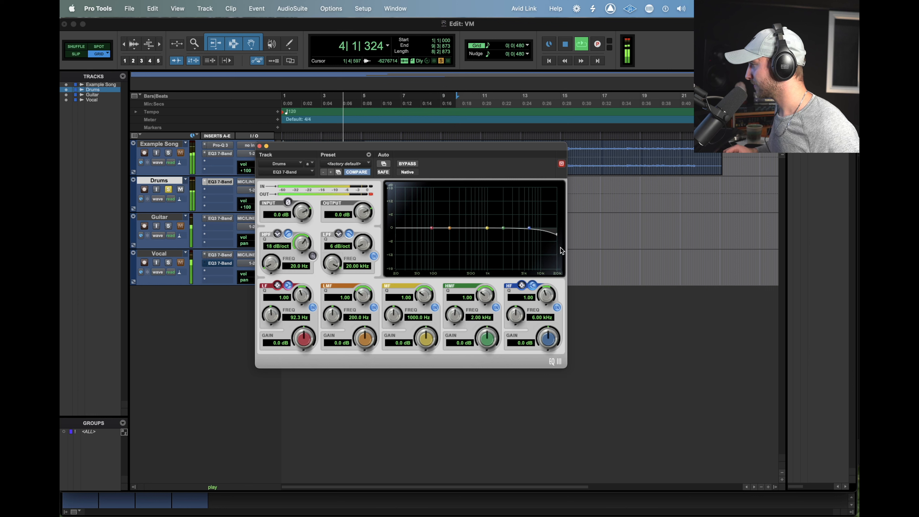
pyautogui.press('space')
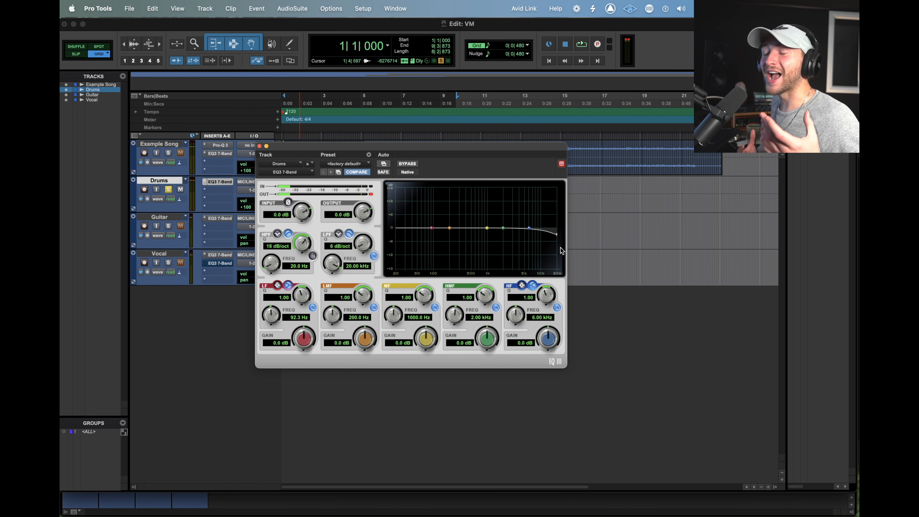
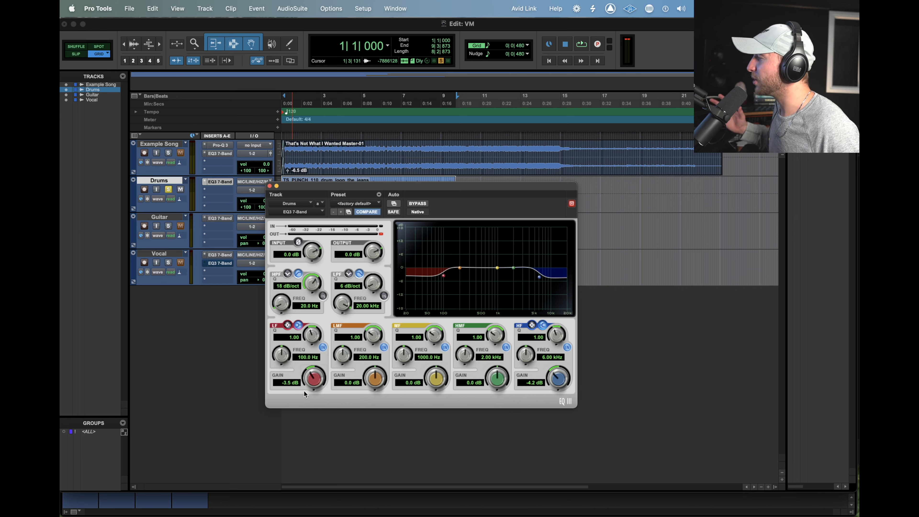
# Boost the LF band's gain to 3.4 dB, and try the HF band's gain at 4.4 dB and -3.2 dB.
pyautogui.moveTo(304, 394); pyautogui.dragTo(302, 347)
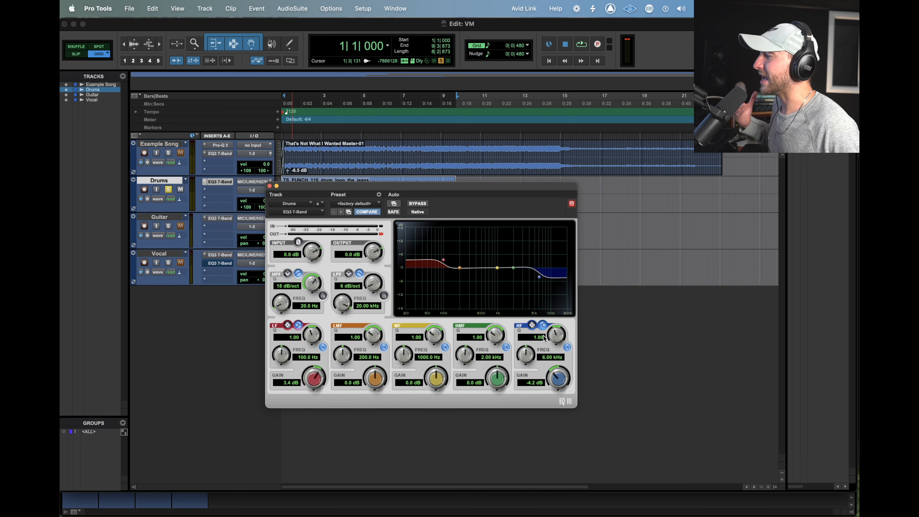
pyautogui.moveTo(556, 379); pyautogui.dragTo(548, 331)
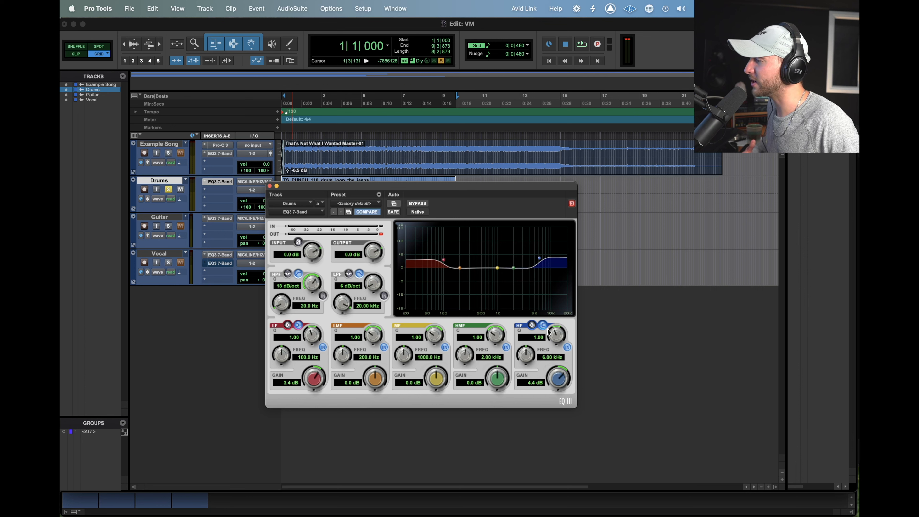
pyautogui.moveTo(558, 373)
pyautogui.mouseDown()
pyautogui.moveTo(554, 408)
pyautogui.moveTo(554, 386)
pyautogui.mouseUp()
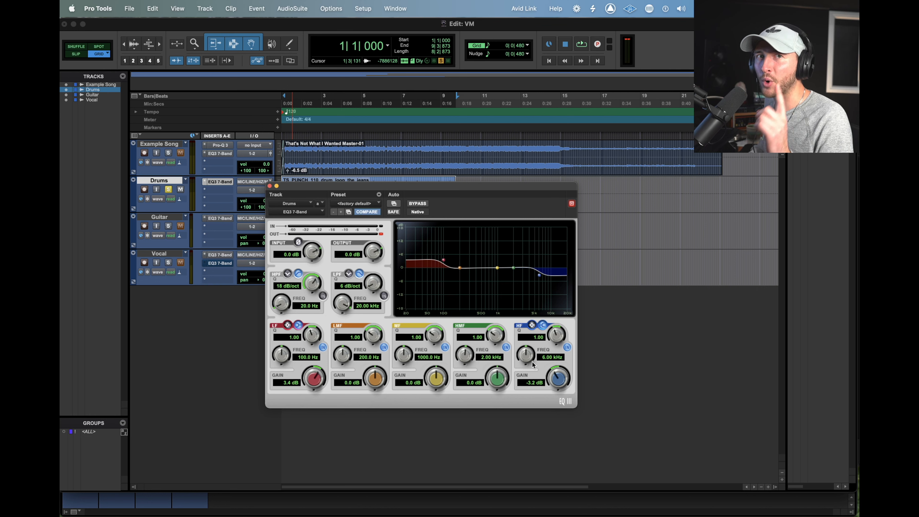
# Move the HF band's frequency to 1.80 kHz and up to 8.25 kHz, and set its gain to 3.4 dB.
pyautogui.moveTo(523, 359); pyautogui.dragTo(519, 382)
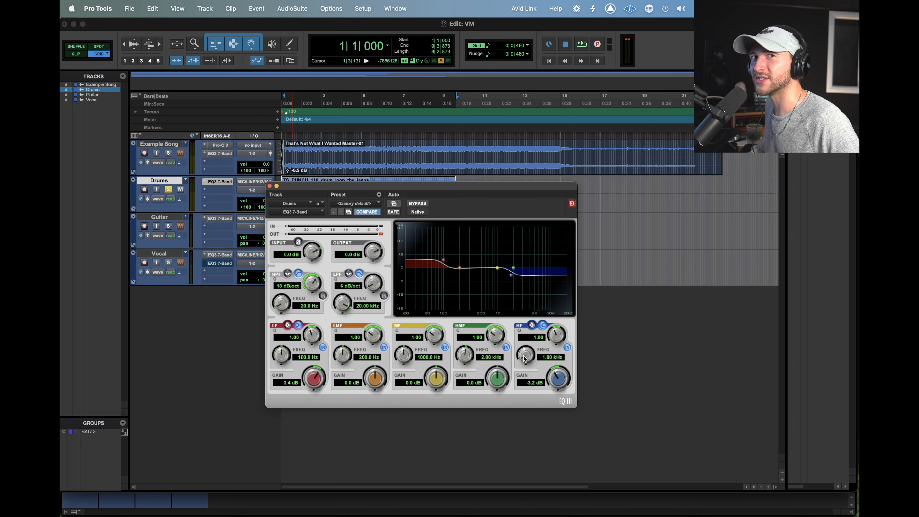
pyautogui.moveTo(525, 358); pyautogui.dragTo(526, 290)
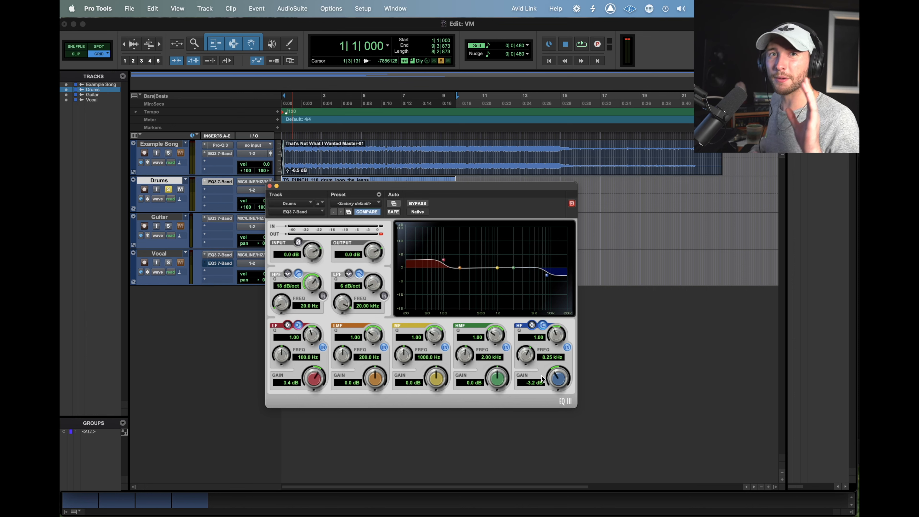
pyautogui.moveTo(558, 390); pyautogui.dragTo(559, 345)
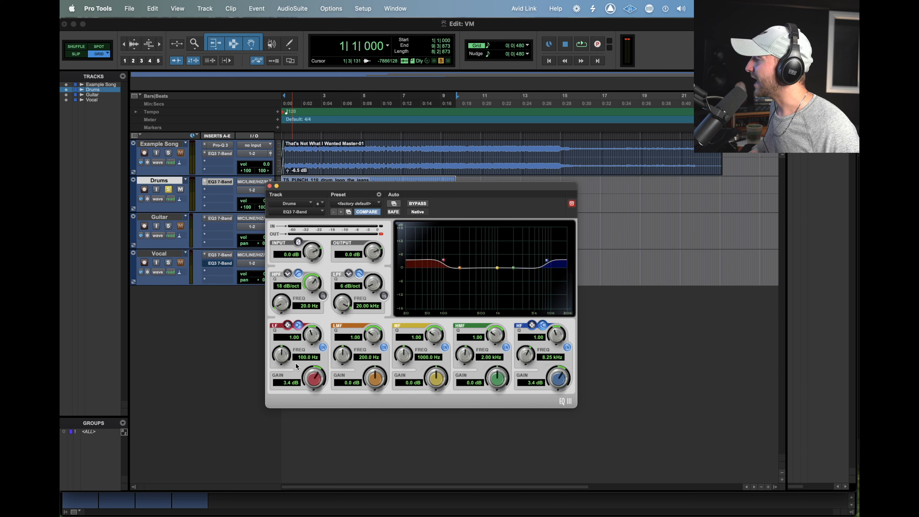
# Try the LF band's gain at -3.5 dB and 2.9 dB, and settle it at 1.1 dB.
pyautogui.moveTo(314, 378); pyautogui.dragTo(303, 408)
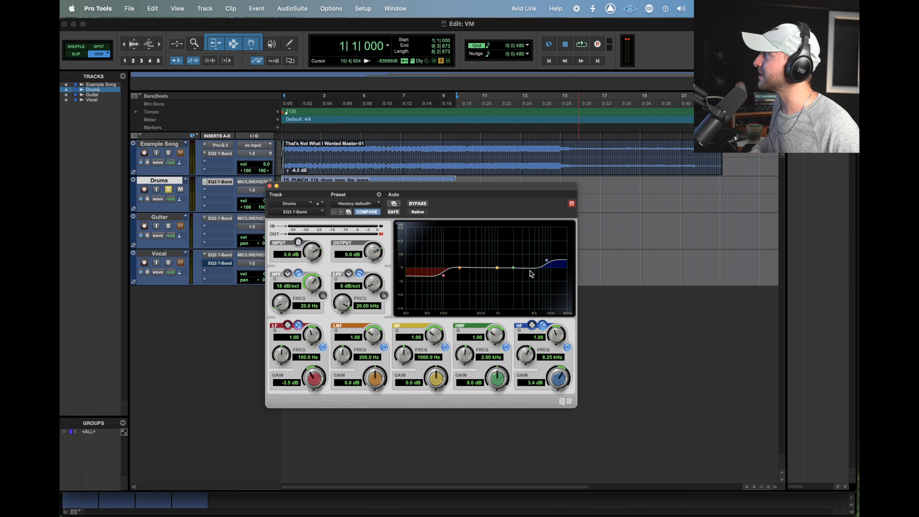
pyautogui.moveTo(313, 384); pyautogui.dragTo(311, 358)
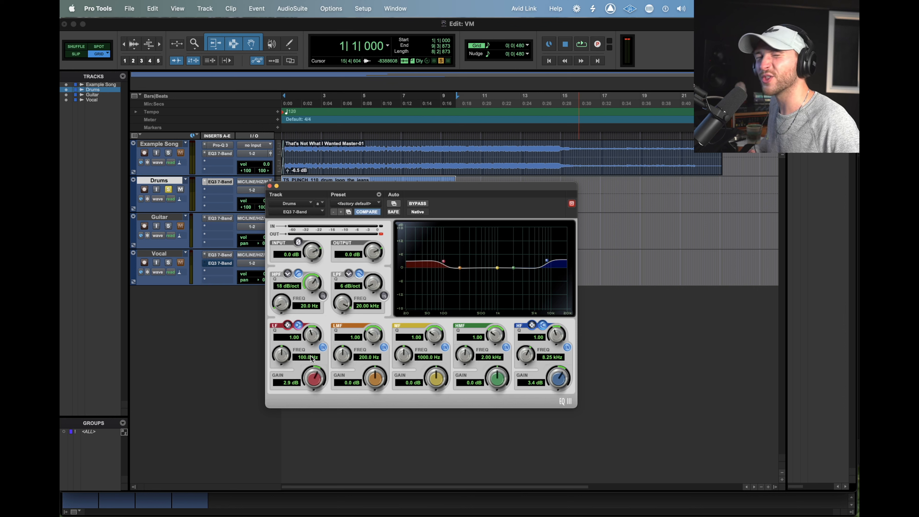
pyautogui.moveTo(311, 358); pyautogui.dragTo(308, 371)
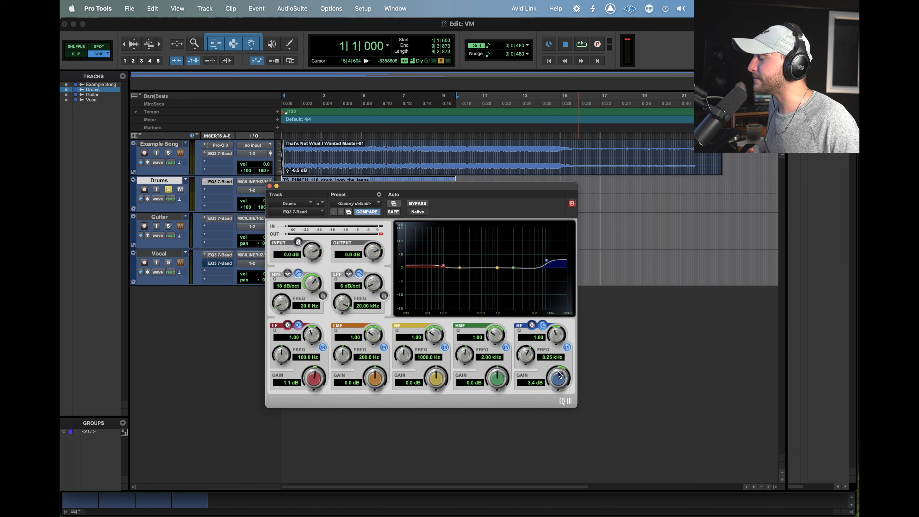
# Reduce the HF band's gain to 0.7 dB and adjust the LF band's frequency to 112.8 Hz.
pyautogui.moveTo(560, 376); pyautogui.dragTo(549, 393)
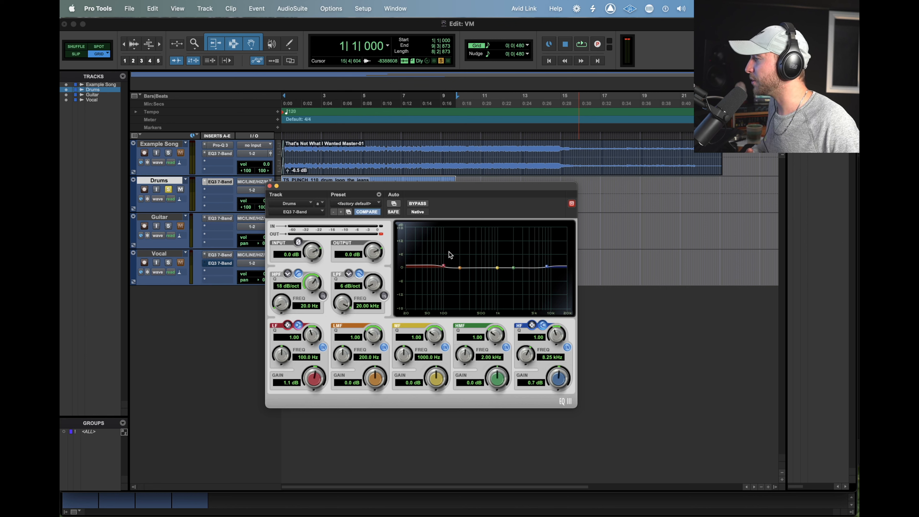
pyautogui.moveTo(285, 358)
pyautogui.mouseDown()
pyautogui.moveTo(285, 348)
pyautogui.moveTo(281, 373)
pyautogui.mouseUp()
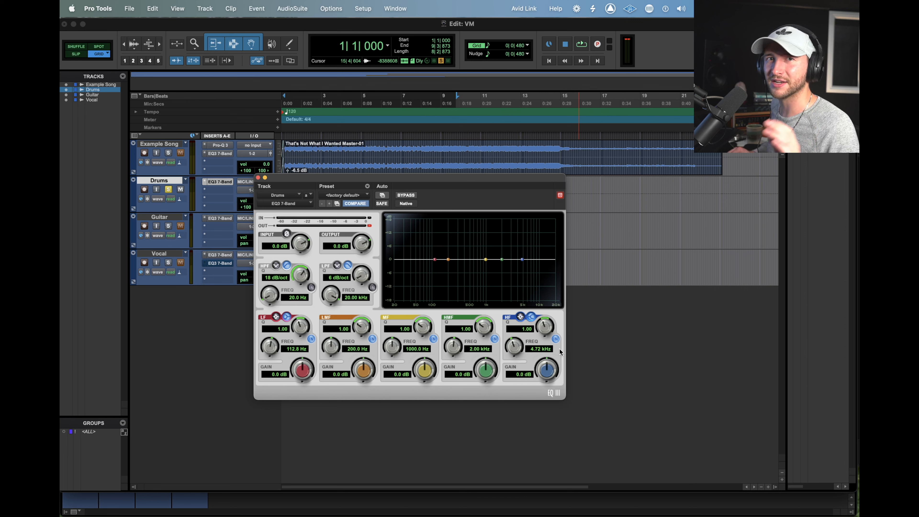
# During playback, cut the HF band's gain to -10 dB and bring it back up to -0.5 dB.
pyautogui.press('space')
pyautogui.moveTo(548, 370); pyautogui.dragTo(532, 425)
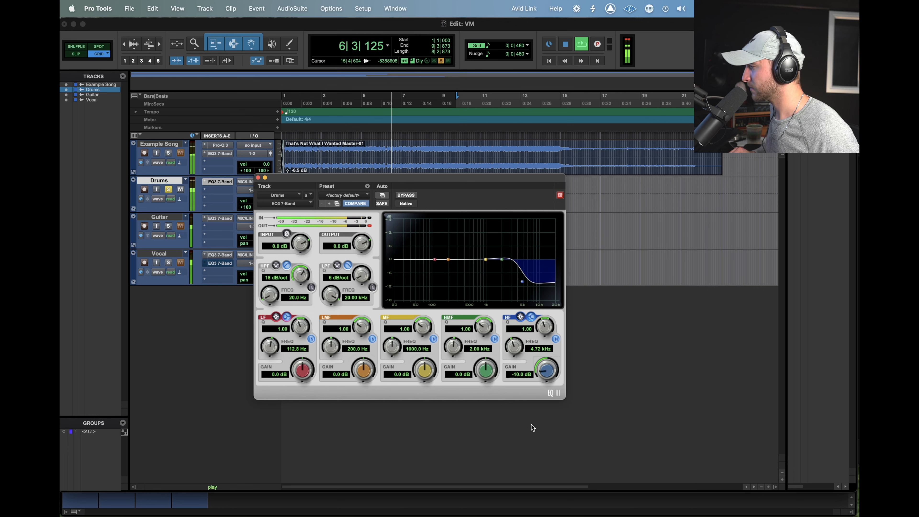
pyautogui.moveTo(544, 378); pyautogui.dragTo(532, 353)
pyautogui.press('space')
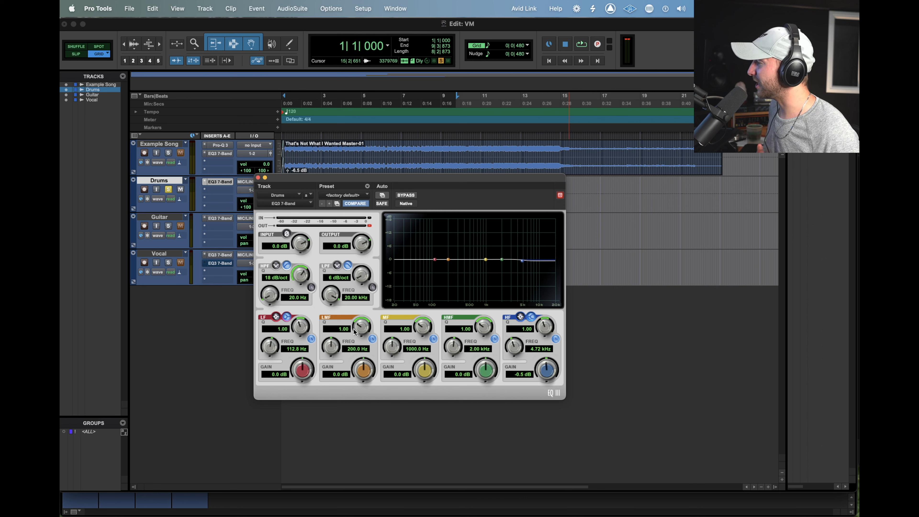
# Audition a cut of the LF band's gain during playback, and lower it to -10 dB.
pyautogui.press('space')
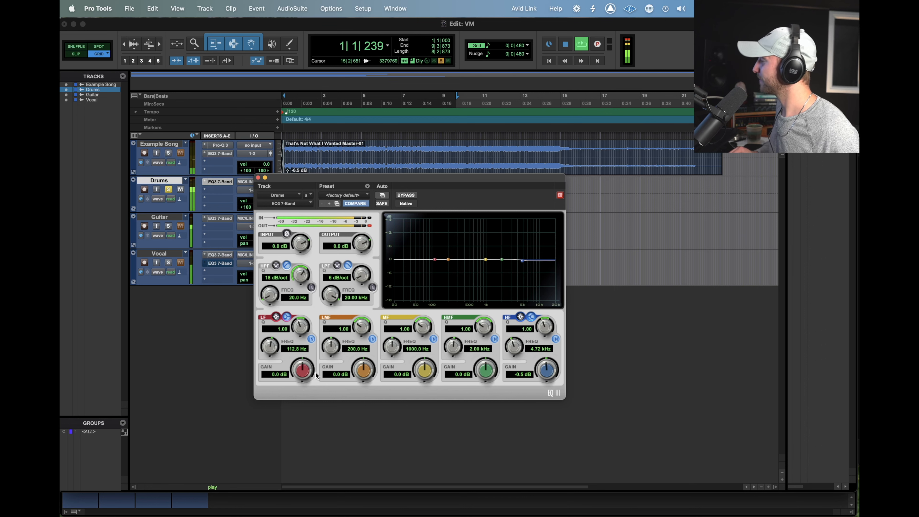
pyautogui.moveTo(302, 369); pyautogui.dragTo(292, 409)
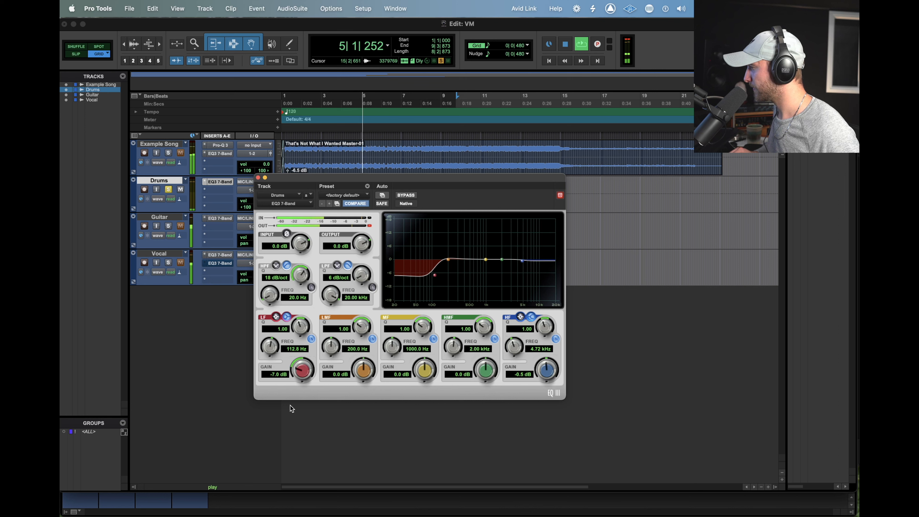
pyautogui.press('space')
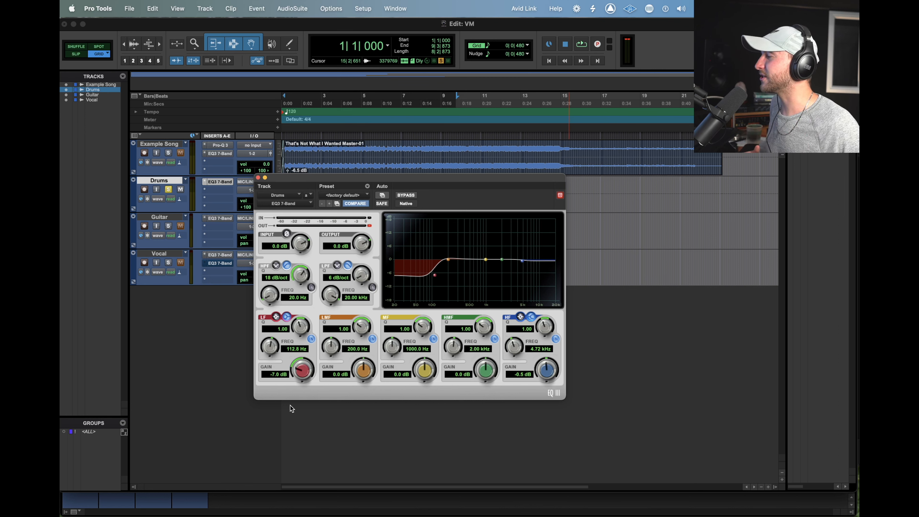
pyautogui.moveTo(299, 376)
pyautogui.mouseDown()
pyautogui.moveTo(303, 359)
pyautogui.moveTo(295, 387)
pyautogui.mouseUp()
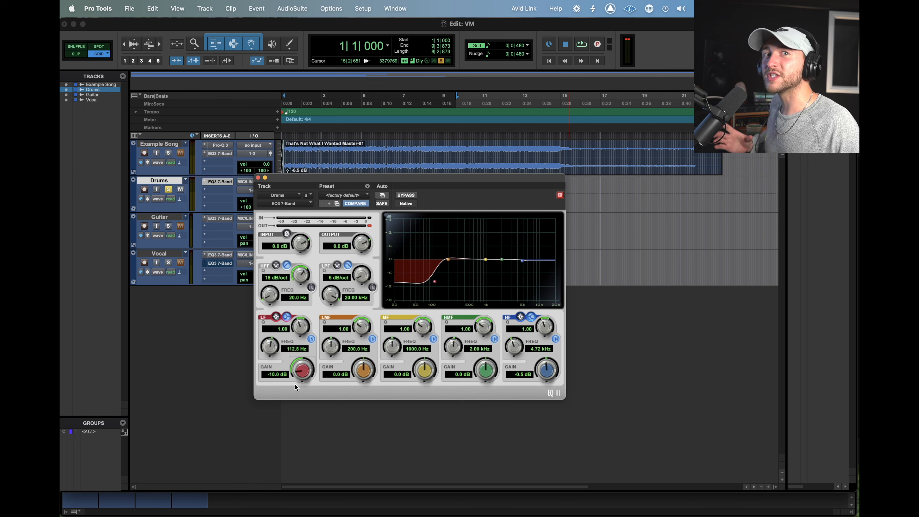
# Lower the LF band's gain on the Drums EQ to -12 dB, and reset it to its default.
pyautogui.moveTo(295, 385); pyautogui.dragTo(300, 416)
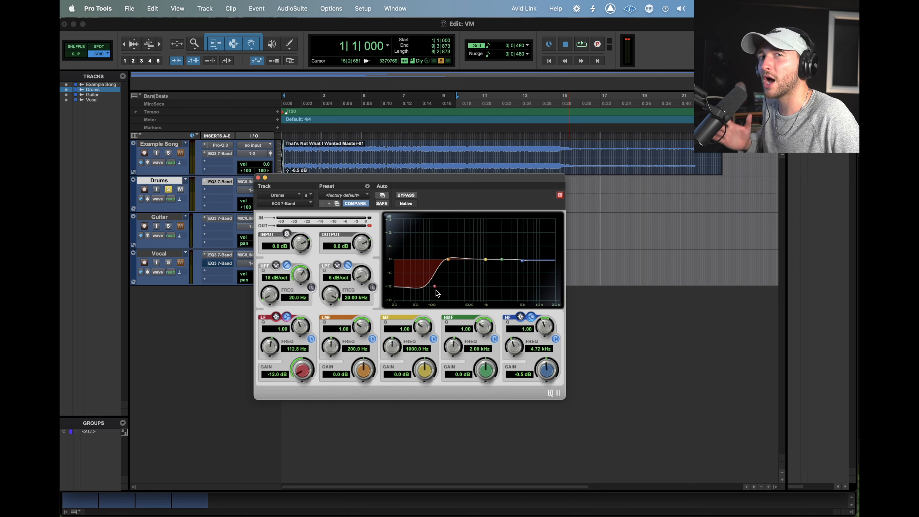
pyautogui.keyDown('alt'); pyautogui.click(303, 376); pyautogui.keyUp('alt')
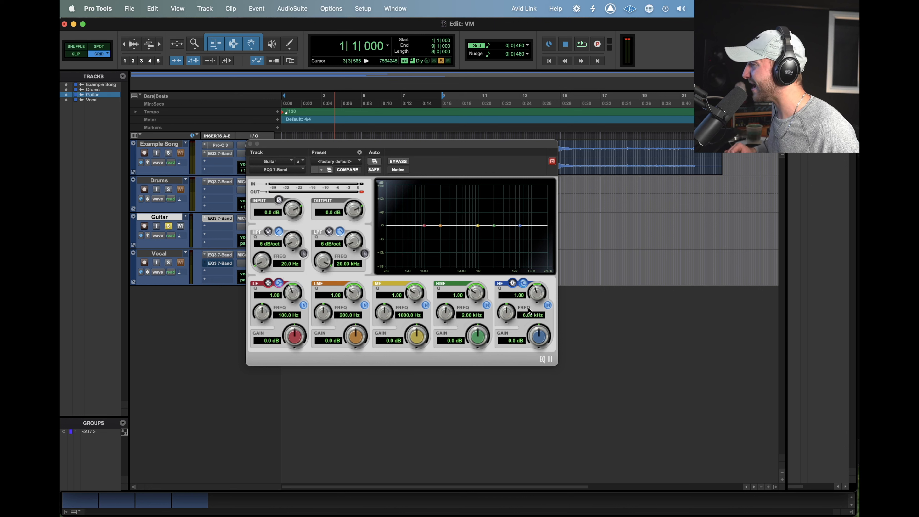
# On the Guitar track's EQ, try the LF band as a peak, boost its gain to 5.9 dB, and switch it back to a shelf.
pyautogui.click(269, 283)
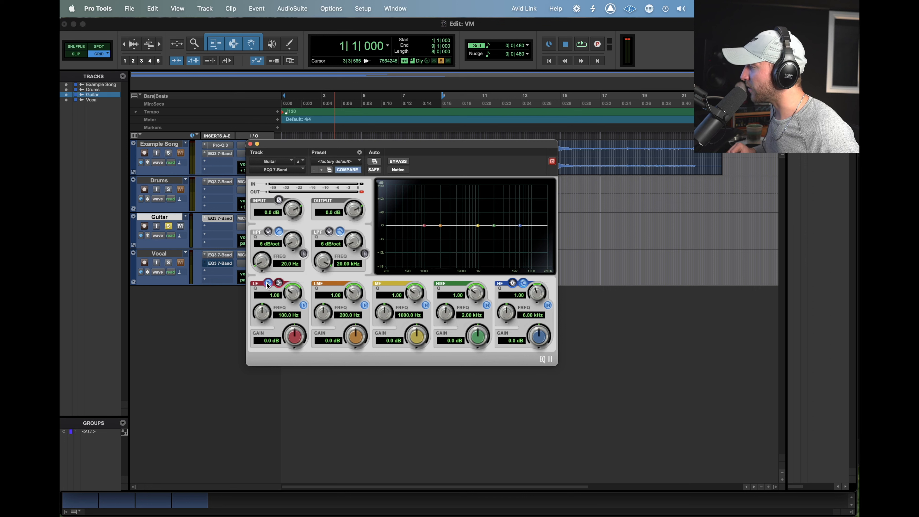
pyautogui.moveTo(293, 336); pyautogui.dragTo(290, 311)
pyautogui.click(279, 283)
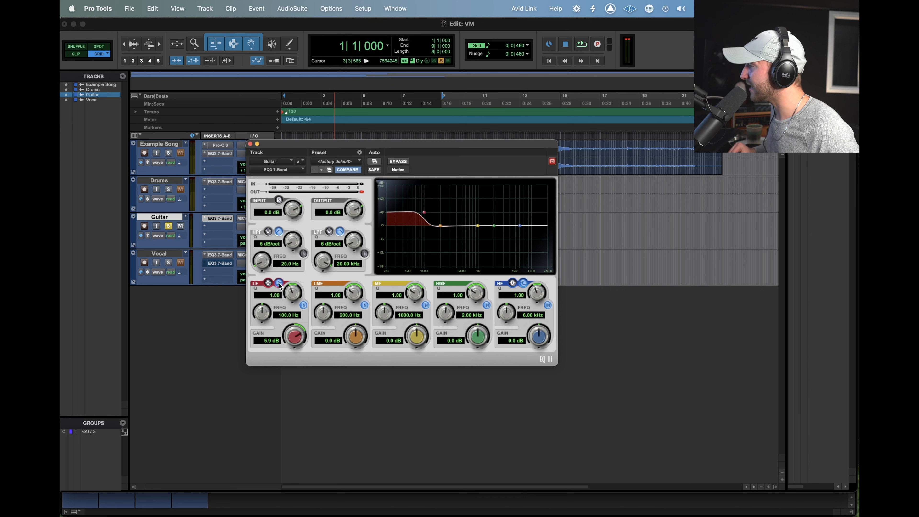
# Switch the LF band to a peak shape and tune it to 80.3 Hz with a Q of 1.12.
pyautogui.click(268, 283)
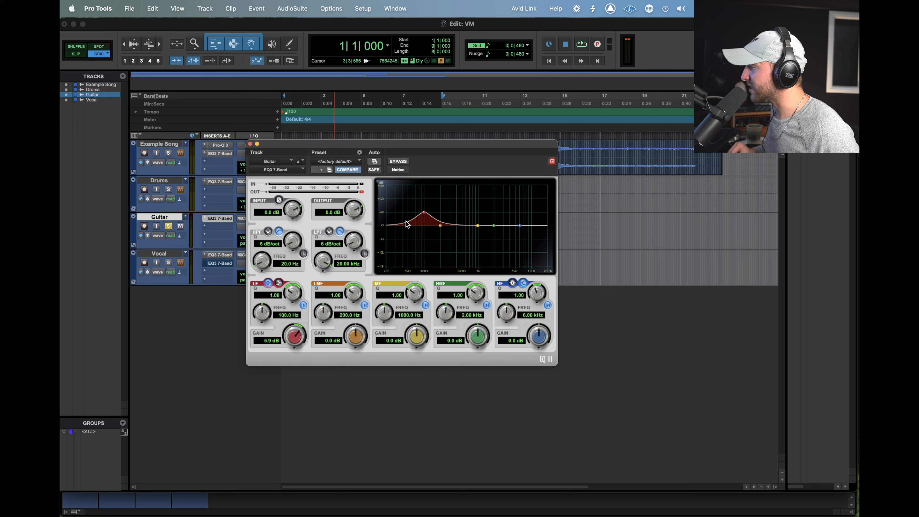
pyautogui.moveTo(424, 215); pyautogui.dragTo(419, 213)
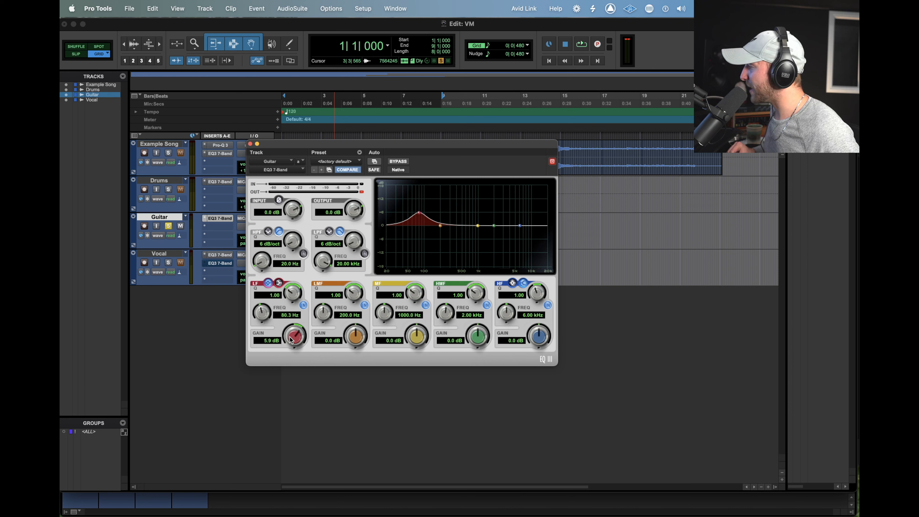
pyautogui.moveTo(293, 311); pyautogui.dragTo(289, 288)
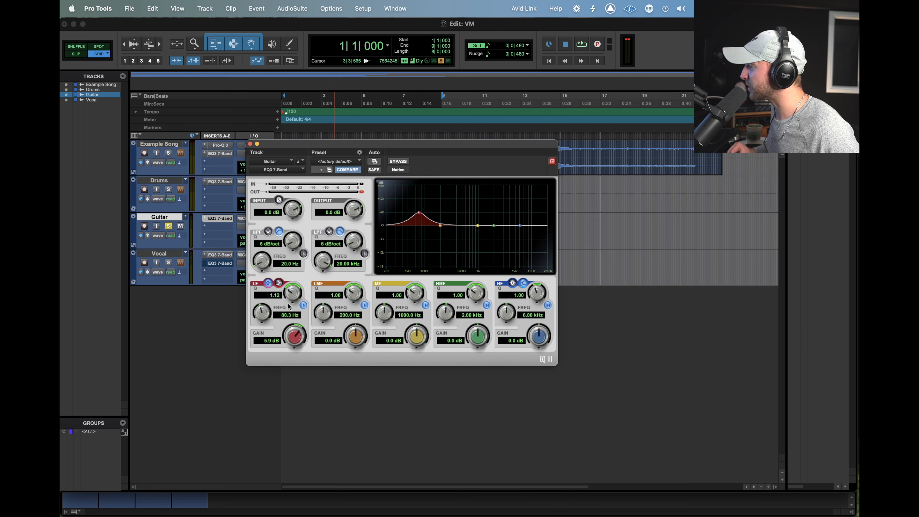
# Compare the LF band's shelf shape with its peak shape, and reset its gain to 0 dB.
pyautogui.click(279, 283)
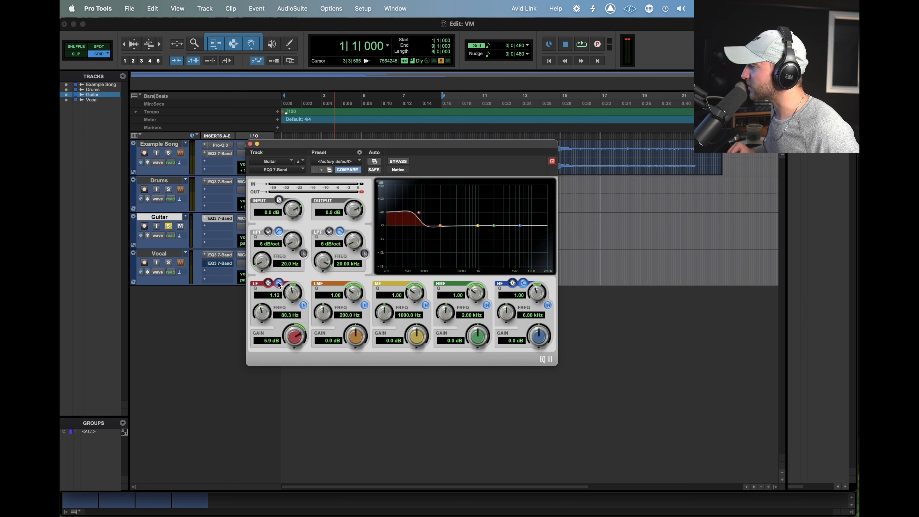
pyautogui.click(268, 284)
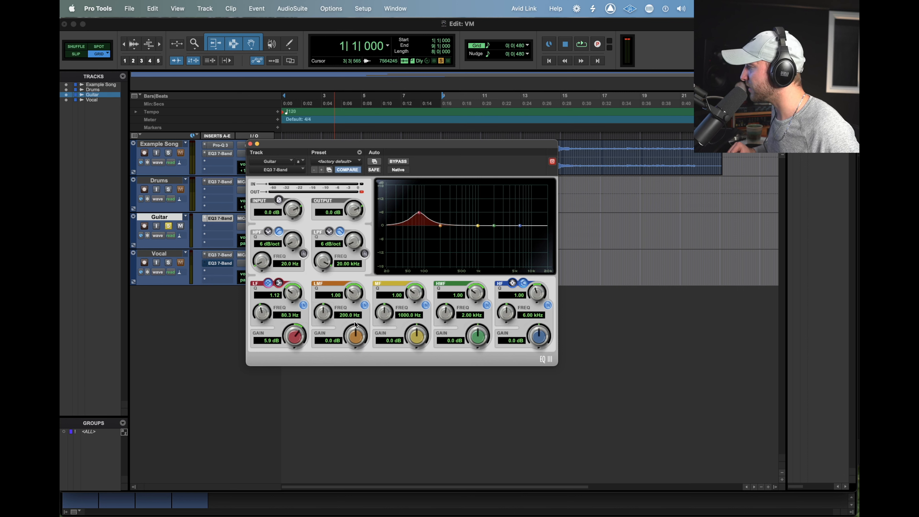
pyautogui.keyDown('alt'); pyautogui.click(295, 331); pyautogui.keyUp('alt')
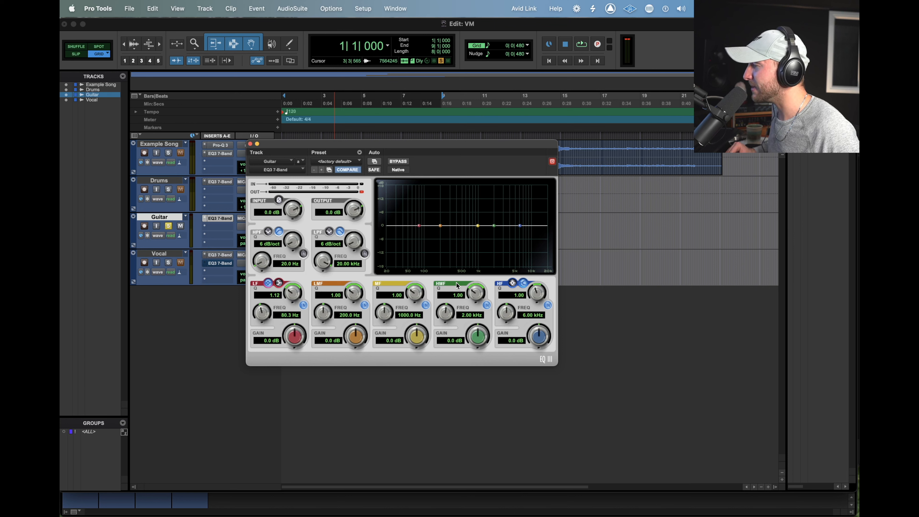
# Nudge the LMF band's gain to -0.1 dB, and return the LF band to a shelf at 85.6 Hz with 0 dB gain.
pyautogui.moveTo(356, 336)
pyautogui.mouseDown()
pyautogui.moveTo(356, 304)
pyautogui.moveTo(349, 326)
pyautogui.mouseUp()
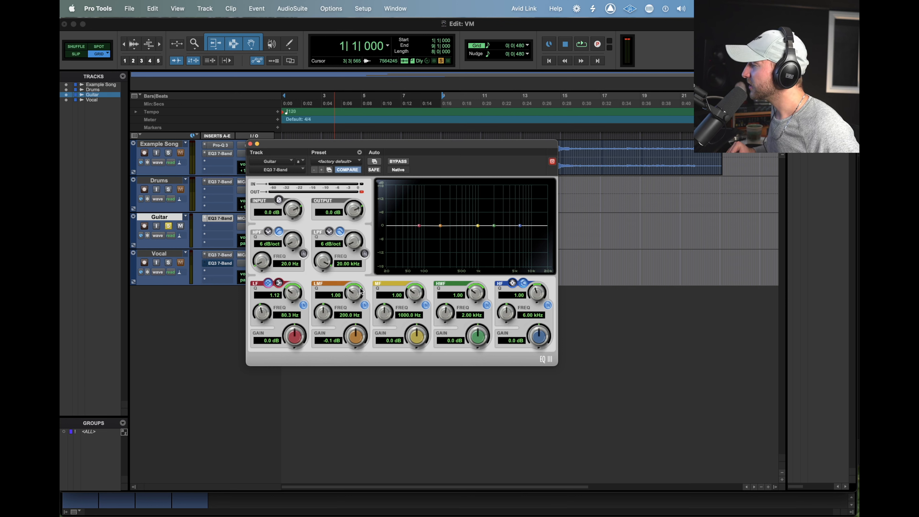
pyautogui.click(279, 283)
pyautogui.moveTo(293, 337); pyautogui.dragTo(259, 313)
pyautogui.keyDown('alt'); pyautogui.click(287, 333); pyautogui.keyUp('alt')
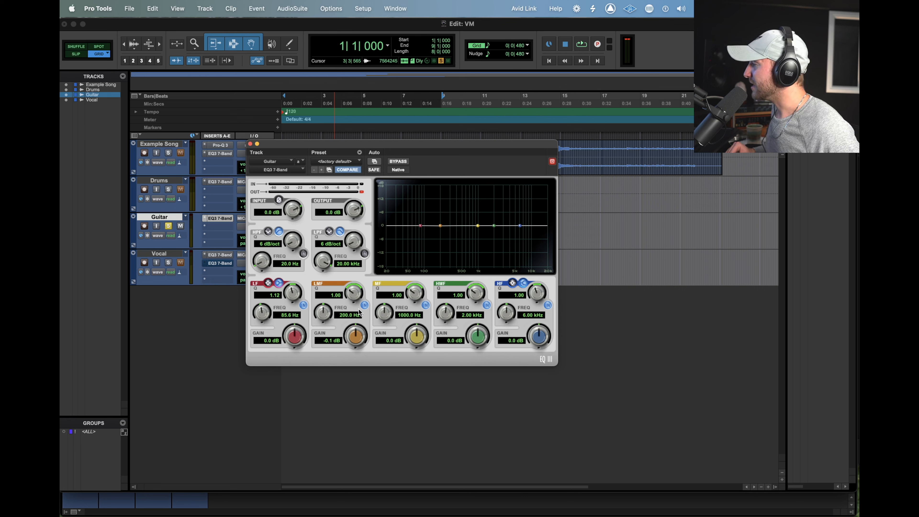
# Set the LMF band's gain to 5.9 dB, the MF band's to 7.2 dB and the HMF band's to -0.7 dB.
pyautogui.moveTo(356, 335); pyautogui.dragTo(357, 319)
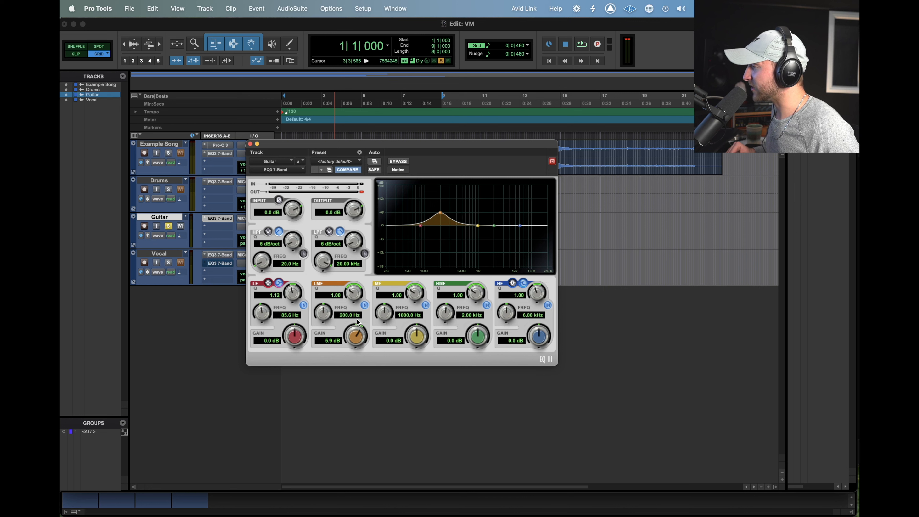
pyautogui.moveTo(411, 341); pyautogui.dragTo(412, 327)
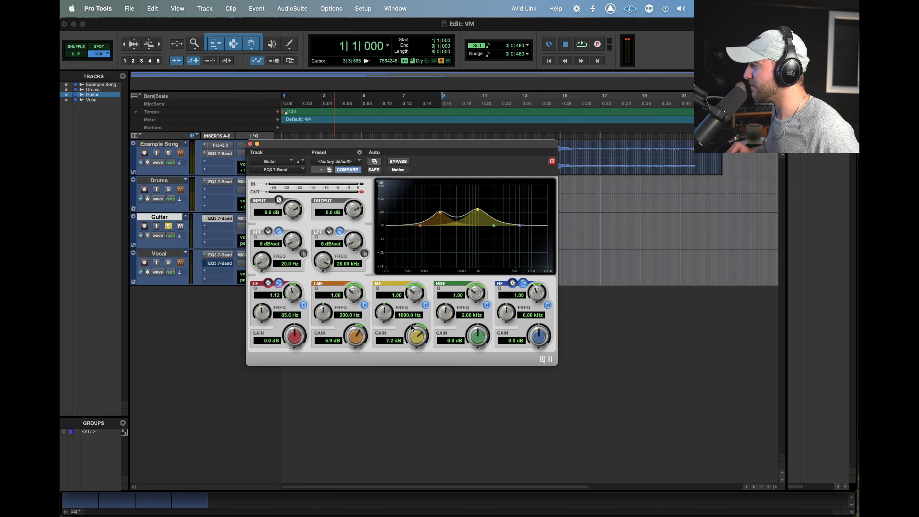
pyautogui.moveTo(473, 336)
pyautogui.mouseDown()
pyautogui.moveTo(474, 318)
pyautogui.moveTo(471, 338)
pyautogui.mouseUp()
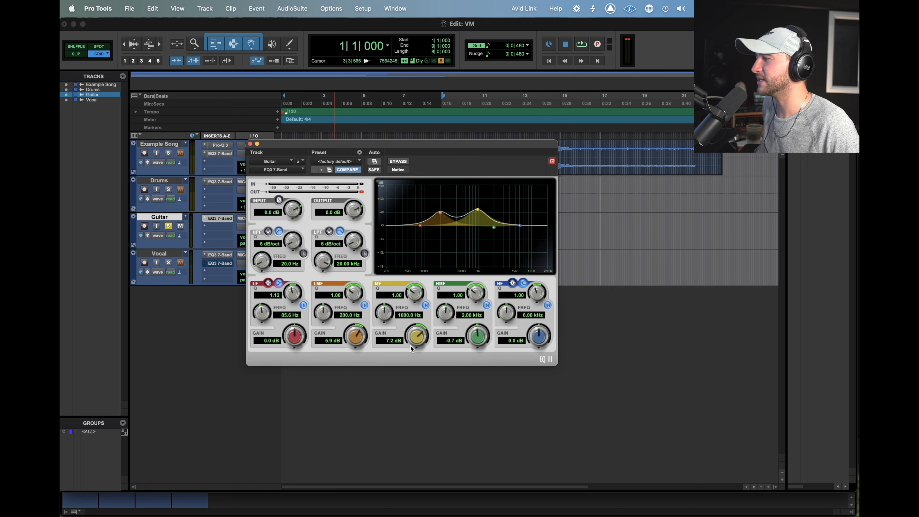
# Reset the LMF band's gain to 0 dB, and cut the MF band to -6.9 dB with a narrower Q.
pyautogui.keyDown('alt'); pyautogui.click(352, 342); pyautogui.keyUp('alt')
pyautogui.moveTo(417, 336); pyautogui.dragTo(405, 365)
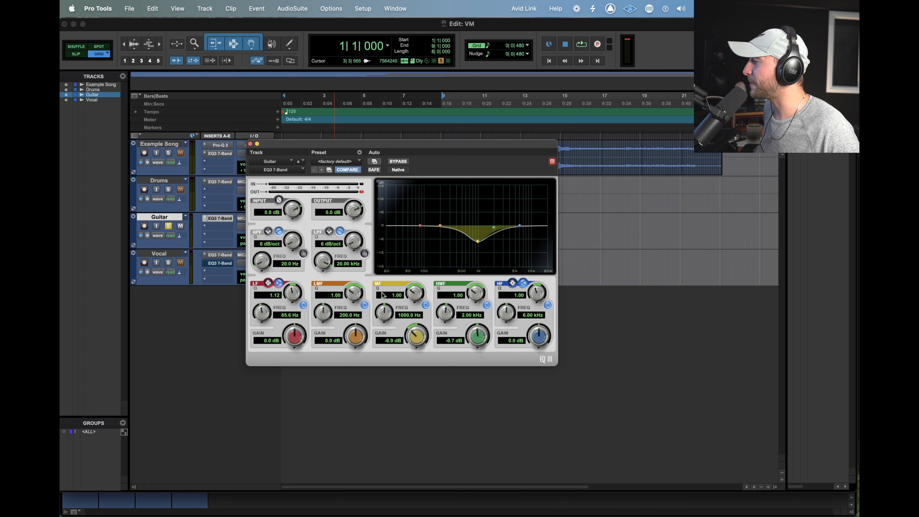
pyautogui.moveTo(410, 298); pyautogui.dragTo(401, 273)
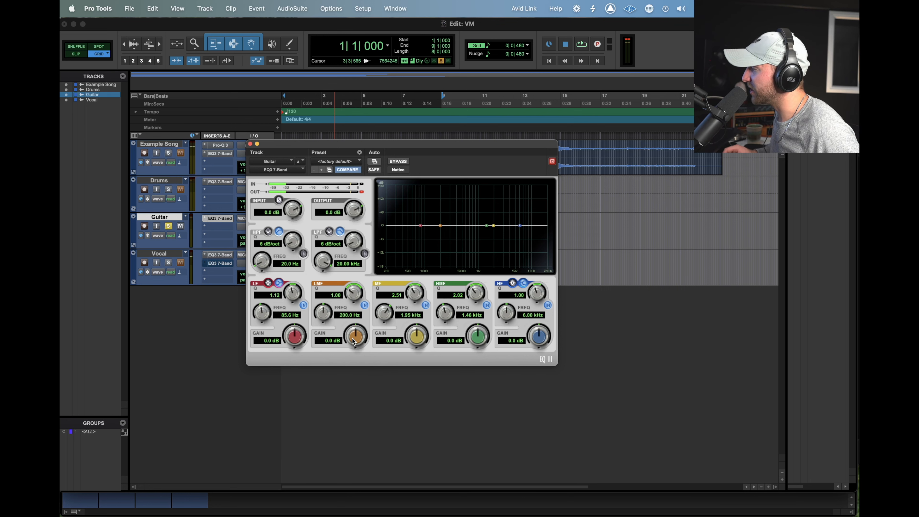
# Try the LMF band at 6.9 dB with a Q of 2.04, and during playback lower it to -4.6 dB at 164.0 Hz.
pyautogui.moveTo(354, 339); pyautogui.dragTo(344, 289)
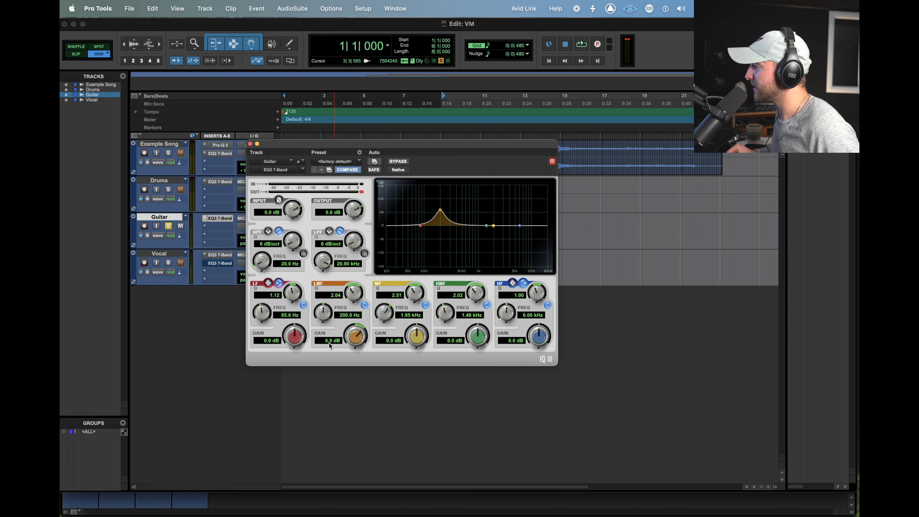
pyautogui.moveTo(440, 212); pyautogui.dragTo(440, 221)
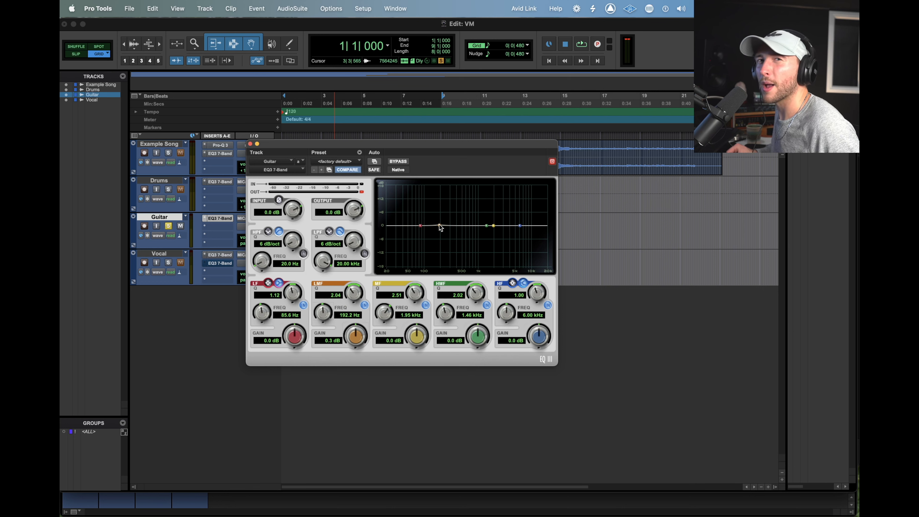
pyautogui.press('space')
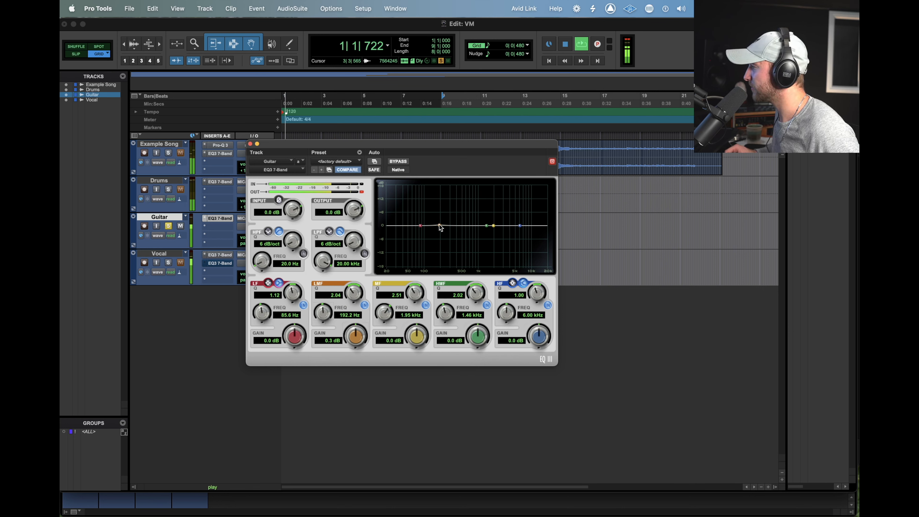
pyautogui.moveTo(440, 227)
pyautogui.mouseDown()
pyautogui.moveTo(439, 250)
pyautogui.moveTo(435, 206)
pyautogui.moveTo(436, 247)
pyautogui.moveTo(436, 238)
pyautogui.mouseUp()
pyautogui.press('space')
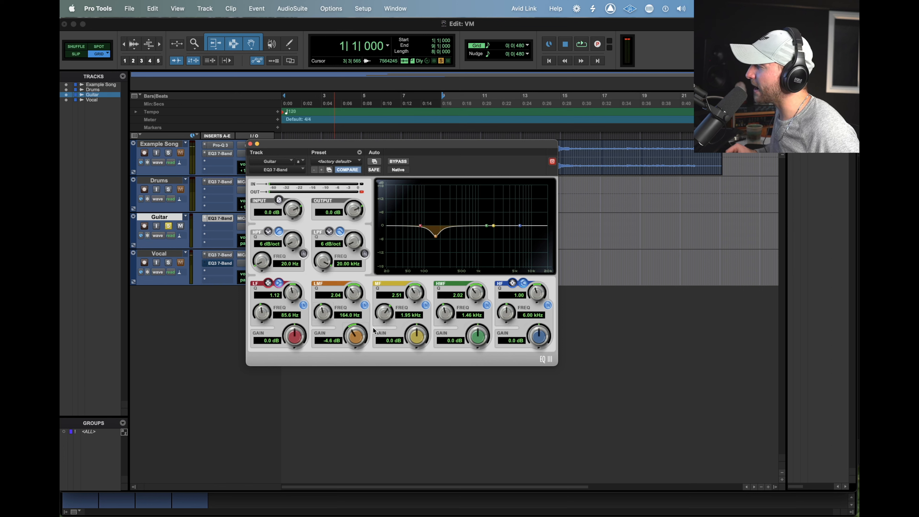
# Deepen the LMF cut to -5.7 dB, and refine it during playback to -6.3 dB at 157.6 Hz.
pyautogui.moveTo(362, 342); pyautogui.dragTo(358, 346)
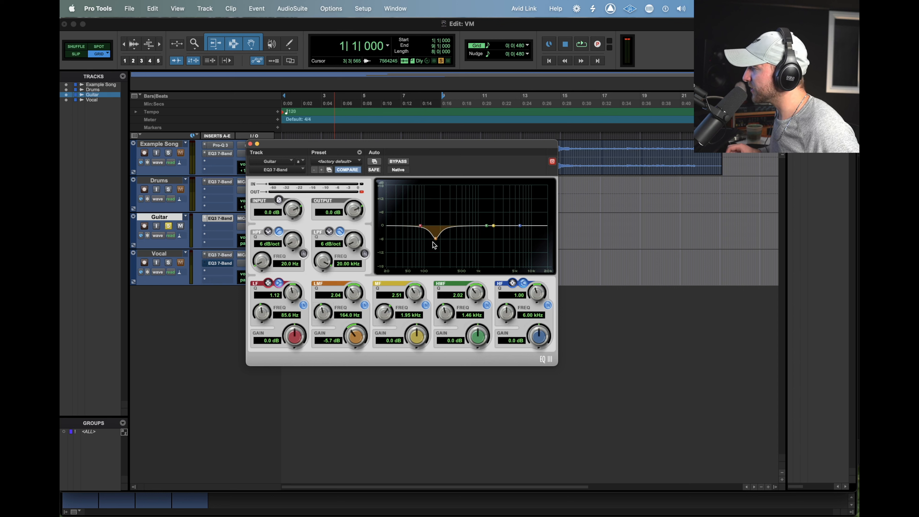
pyautogui.press('space')
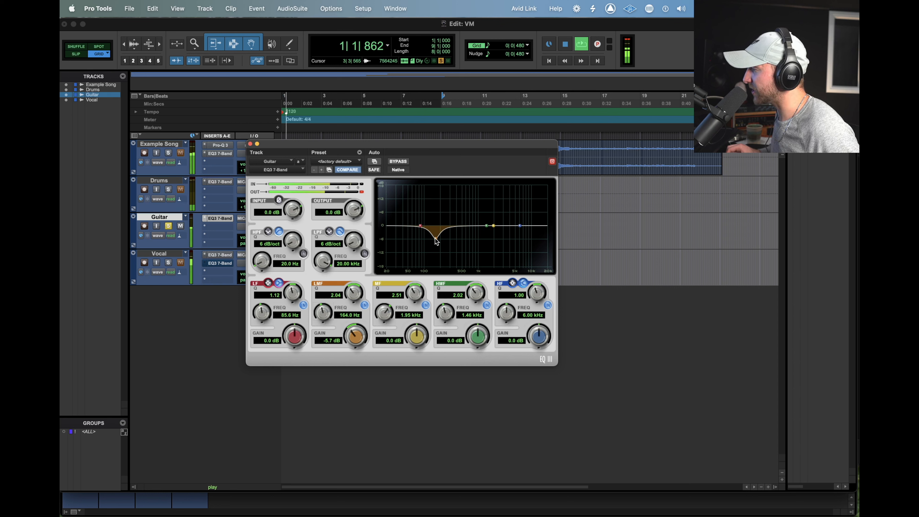
pyautogui.moveTo(436, 242); pyautogui.dragTo(435, 239)
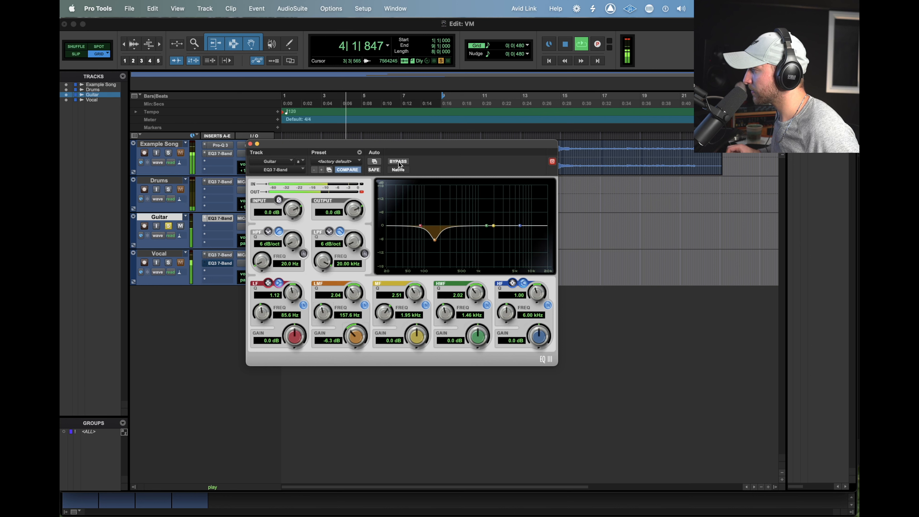
# Bypass the EQ, play the guitar without it for comparison, and re-enable the EQ.
pyautogui.click(398, 162)
pyautogui.press('space')
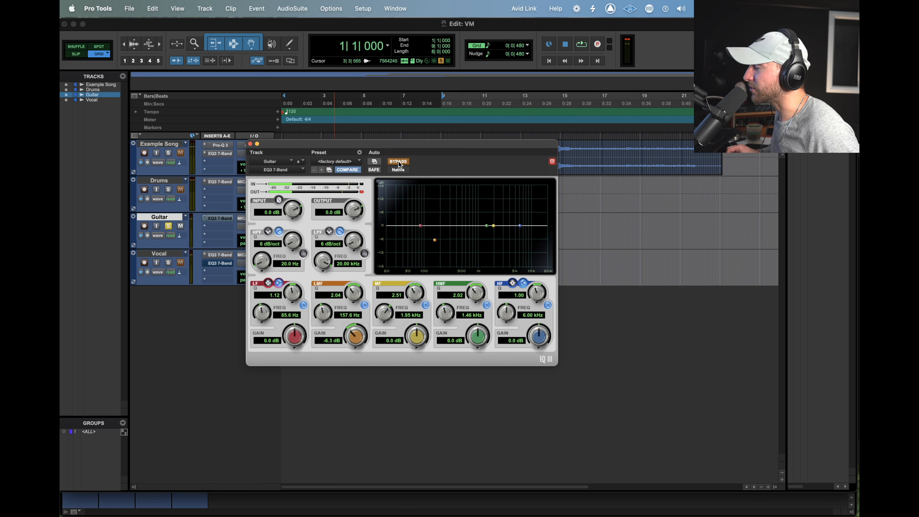
pyautogui.press('space')
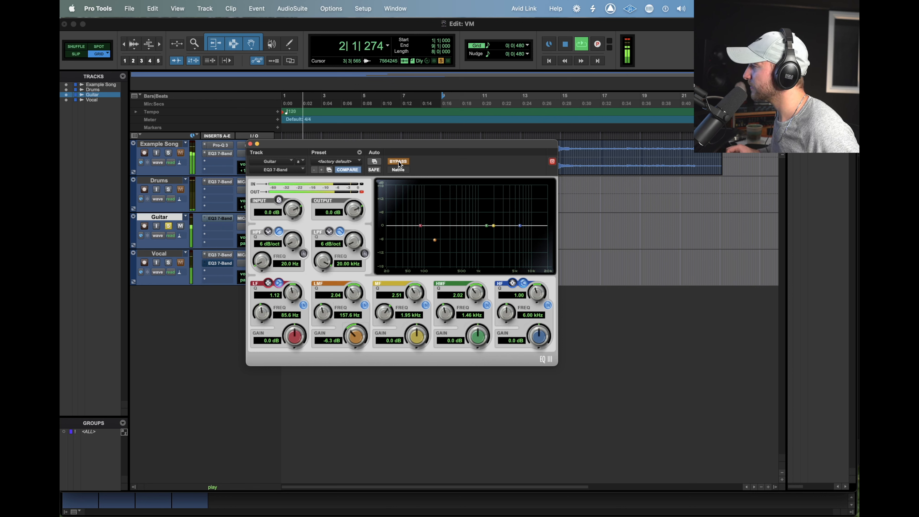
pyautogui.press('space')
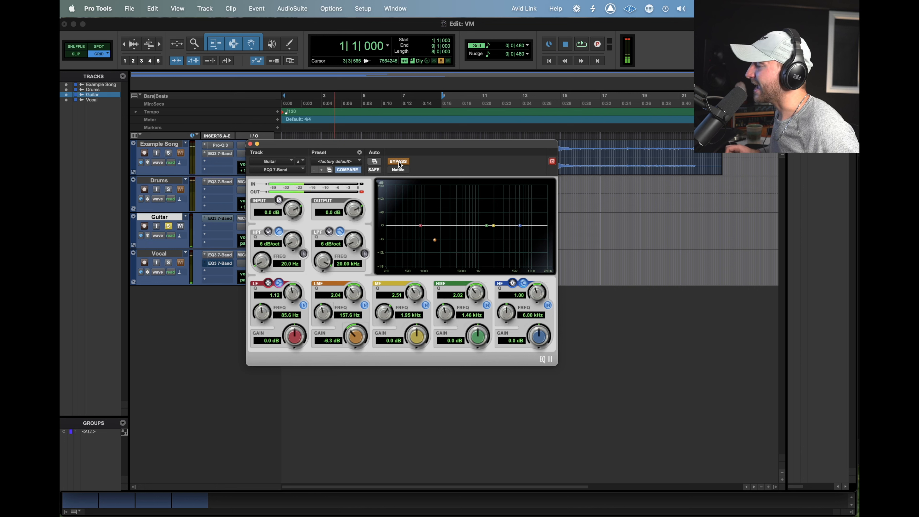
pyautogui.click(398, 161)
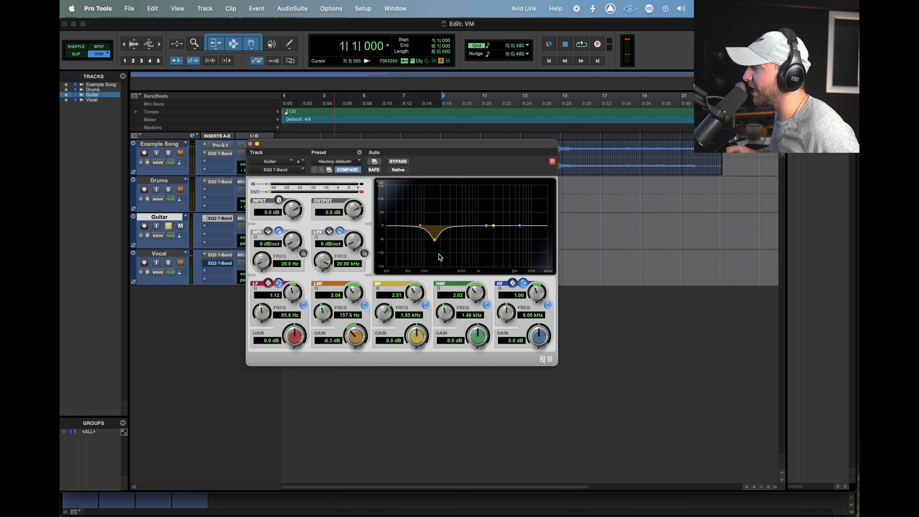
# During playback, audition an LMF cut of -13.5 dB, and reset the band's gain to 0 dB.
pyautogui.press('space')
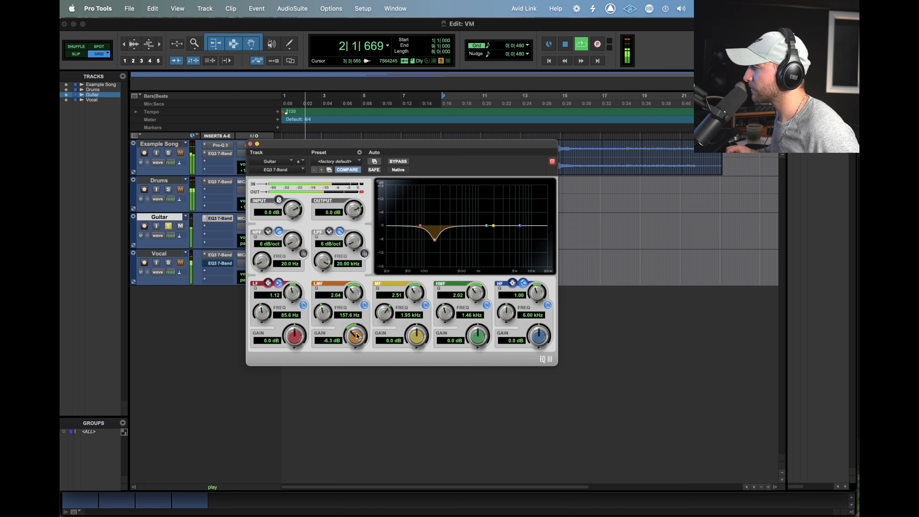
pyautogui.moveTo(369, 329); pyautogui.dragTo(351, 355)
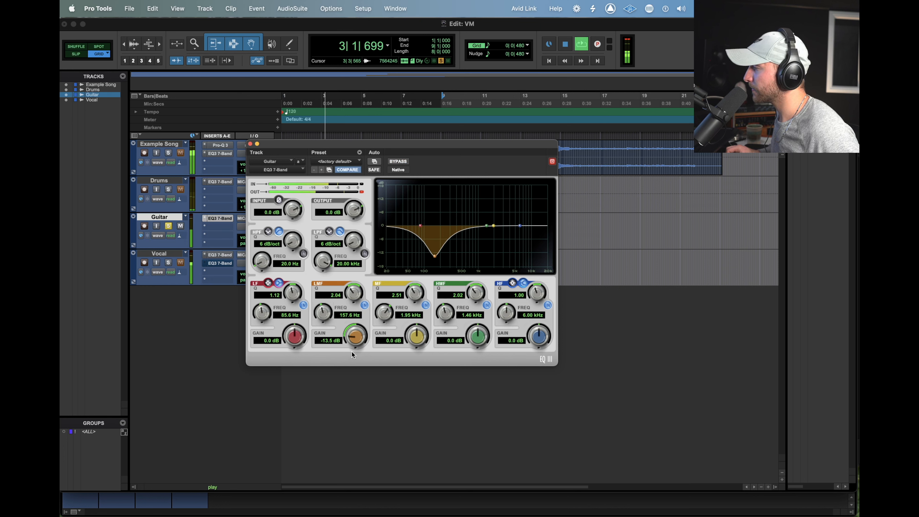
pyautogui.press('space')
pyautogui.keyDown('alt'); pyautogui.click(355, 337); pyautogui.keyUp('alt')
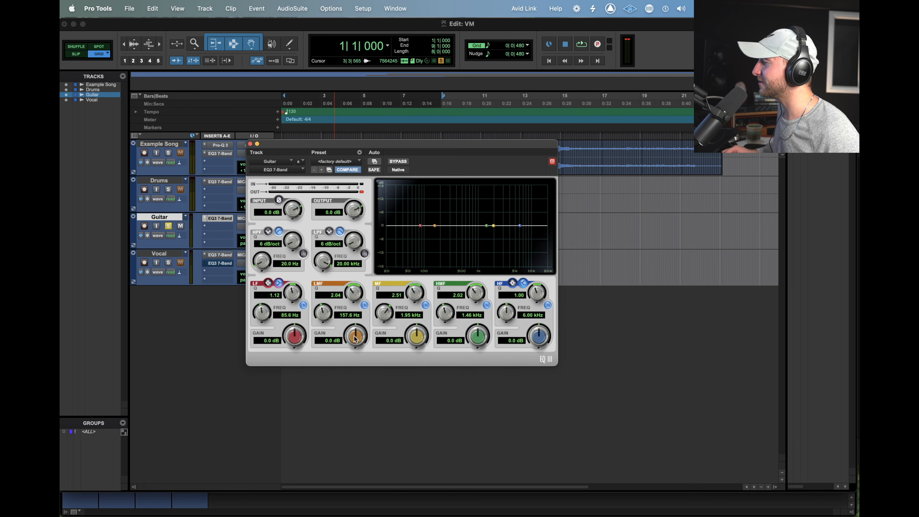
# Set the LMF band's gain to -2.6 dB and play back the guitar with this gentler cut.
pyautogui.moveTo(354, 340)
pyautogui.mouseDown()
pyautogui.moveTo(352, 361)
pyautogui.moveTo(353, 343)
pyautogui.mouseUp()
pyautogui.press('space')
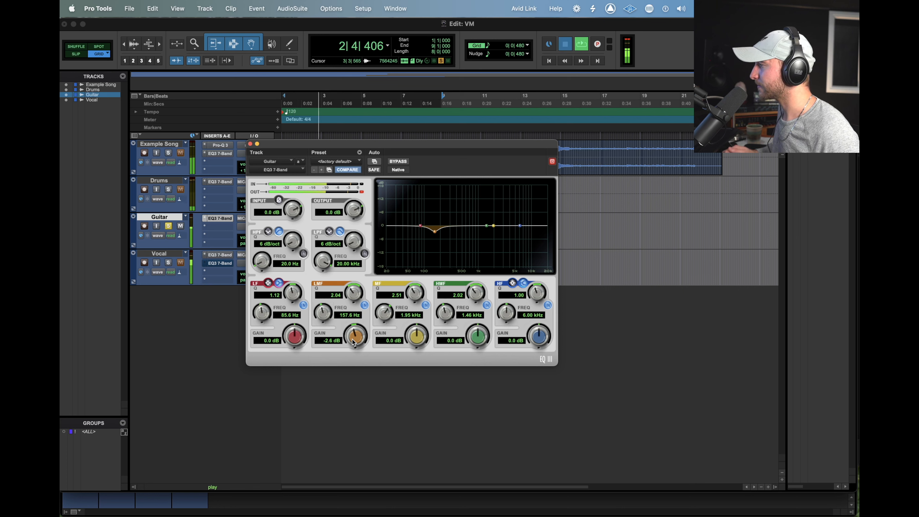
pyautogui.press('space')
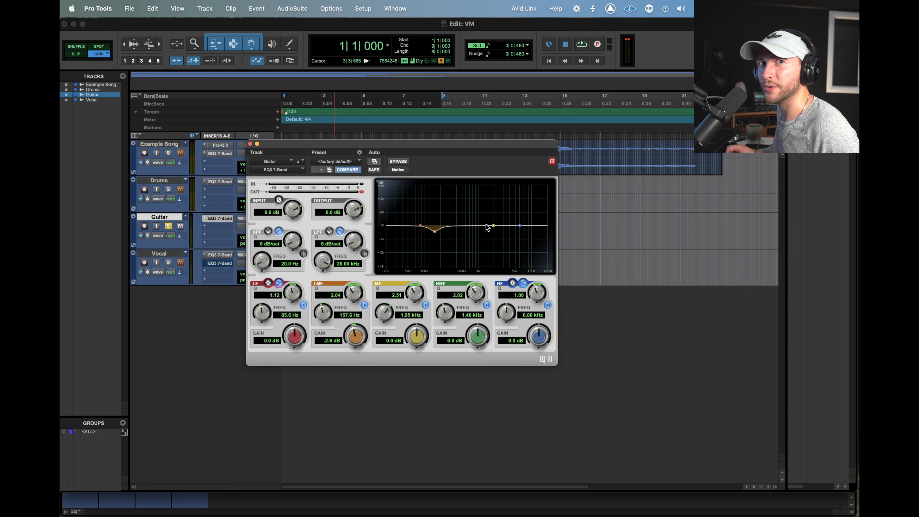
# Cut the HMF band to -3.2 dB at 1.37 kHz, then try a narrow cut with Q 10.00 and reset its gain at 1.78 kHz.
pyautogui.moveTo(487, 226); pyautogui.dragTo(486, 236)
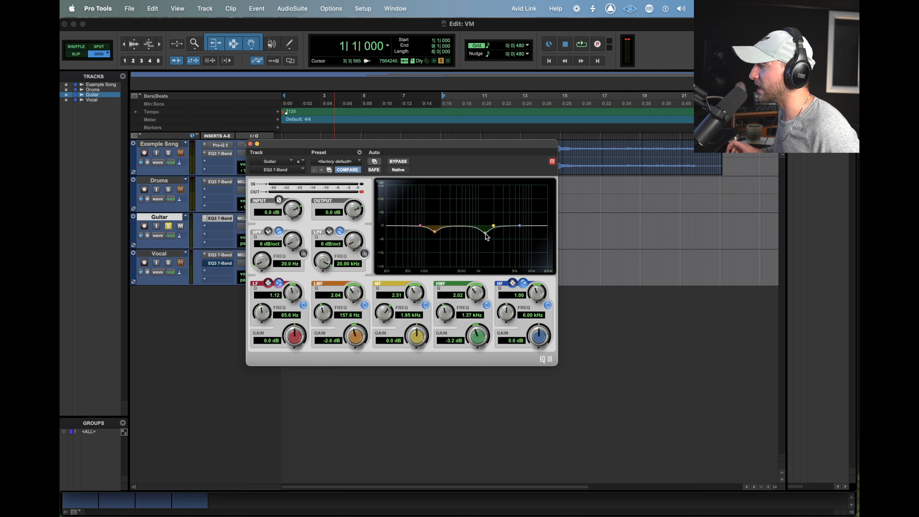
pyautogui.moveTo(485, 234)
pyautogui.mouseDown()
pyautogui.moveTo(476, 238)
pyautogui.moveTo(519, 235)
pyautogui.moveTo(472, 240)
pyautogui.mouseUp()
pyautogui.moveTo(474, 293); pyautogui.dragTo(475, 276)
pyautogui.moveTo(472, 240); pyautogui.dragTo(490, 261)
pyautogui.keyDown('alt'); pyautogui.click(490, 262); pyautogui.keyUp('alt')
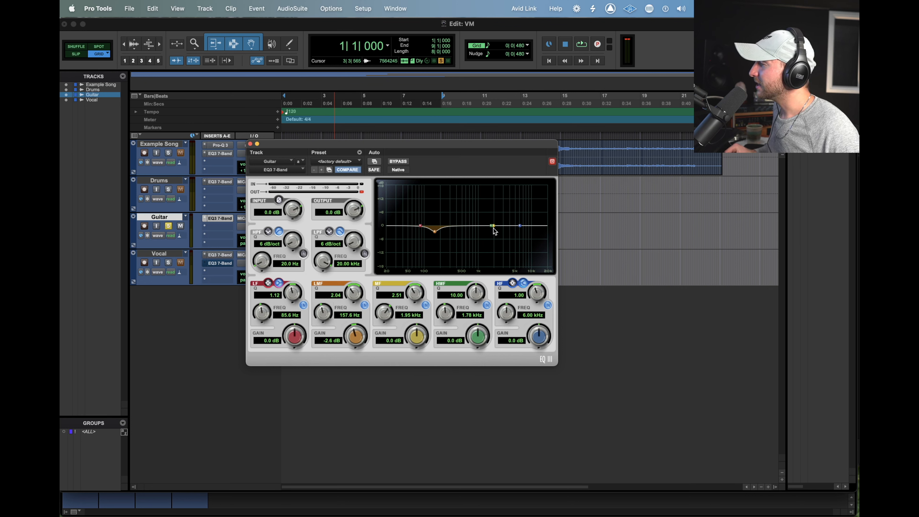
# Boost the MF band by about 3 dB around 5.1 kHz and play back the guitar with it.
pyautogui.moveTo(495, 229); pyautogui.dragTo(506, 220)
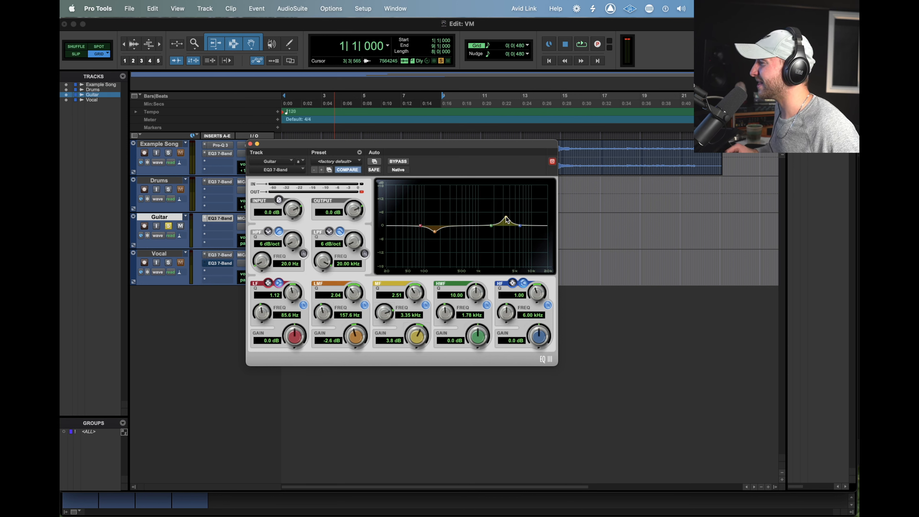
pyautogui.moveTo(507, 219)
pyautogui.mouseDown()
pyautogui.moveTo(501, 225)
pyautogui.moveTo(500, 203)
pyautogui.moveTo(528, 202)
pyautogui.moveTo(510, 200)
pyautogui.moveTo(510, 251)
pyautogui.moveTo(501, 210)
pyautogui.moveTo(524, 201)
pyautogui.moveTo(516, 220)
pyautogui.mouseUp()
pyautogui.press('space')
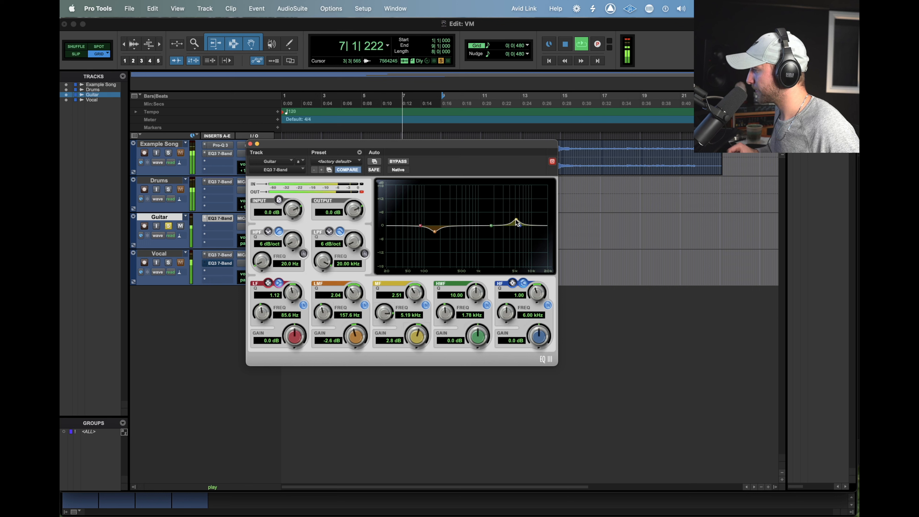
pyautogui.press('space')
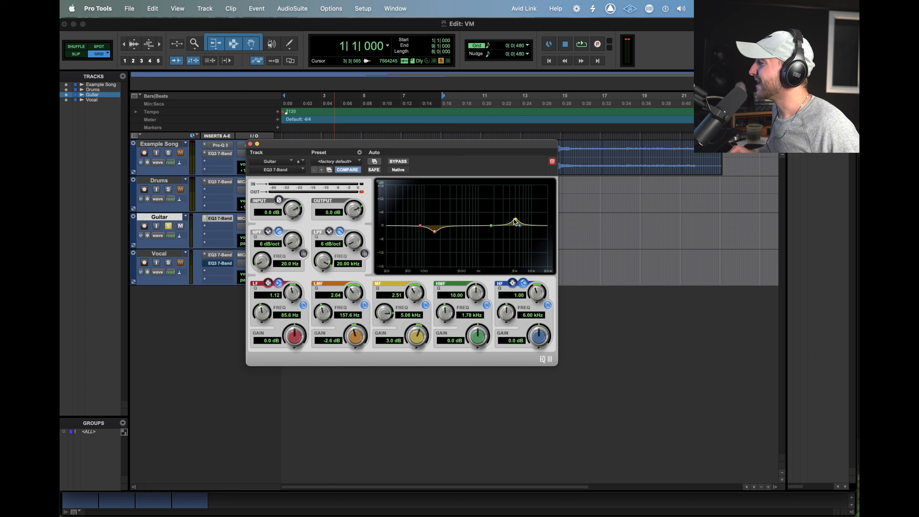
pyautogui.moveTo(516, 220)
pyautogui.mouseDown()
pyautogui.moveTo(449, 214)
pyautogui.moveTo(520, 226)
pyautogui.moveTo(516, 218)
pyautogui.mouseUp()
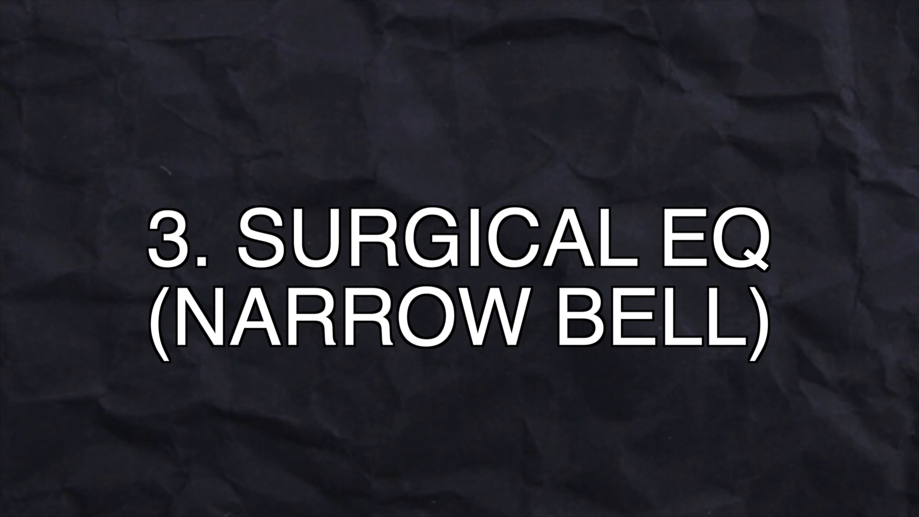
# Shape the HMF band with Q 10.00 as an 8.9 dB boost at 2.00 kHz, then as a -14.3 dB cut at 2.21 kHz.
pyautogui.moveTo(476, 342); pyautogui.dragTo(472, 240)
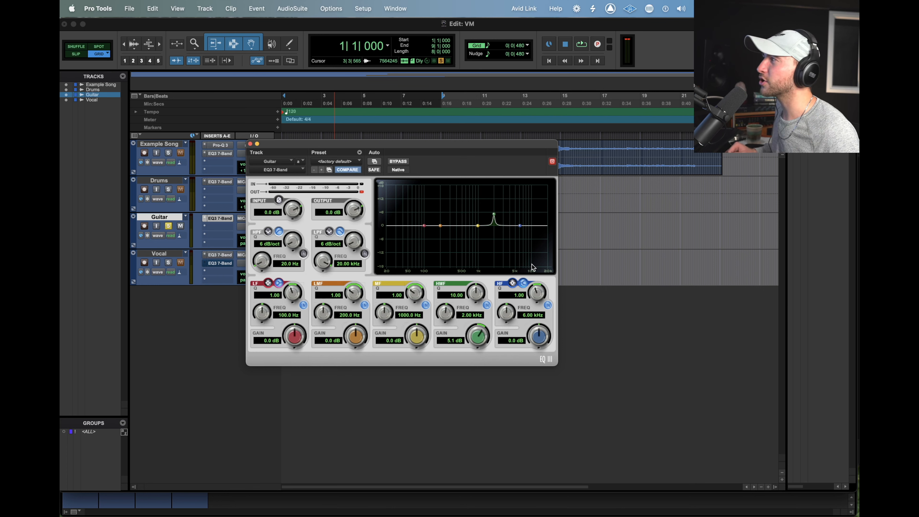
pyautogui.moveTo(495, 217); pyautogui.dragTo(495, 209)
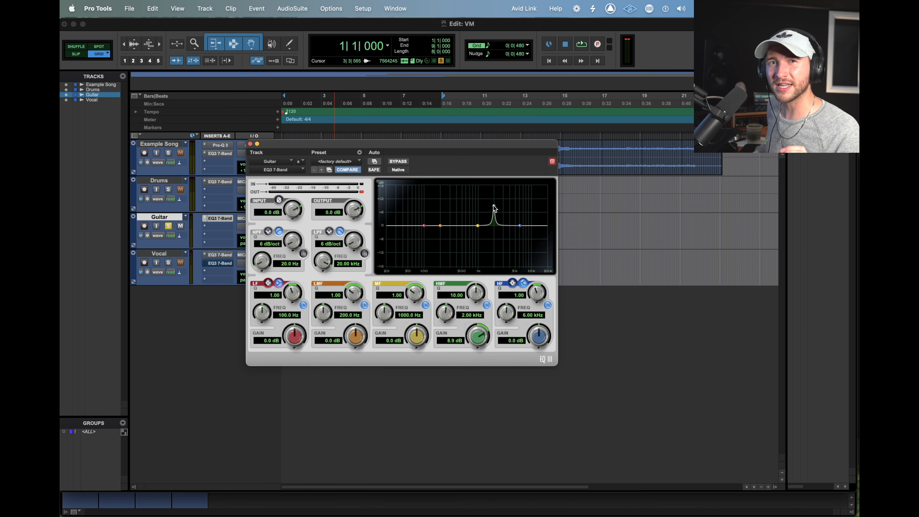
pyautogui.moveTo(495, 208); pyautogui.dragTo(497, 260)
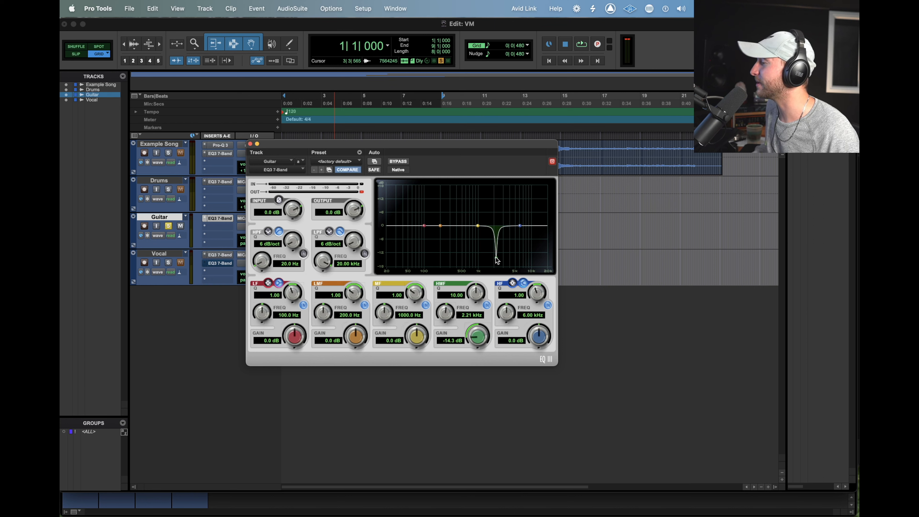
# Sweep the narrow HMF bell at 18.0 dB from 1.58 to 2.21 kHz, then drop it to -18.0 dB at 2.25 kHz.
pyautogui.moveTo(496, 260); pyautogui.dragTo(488, 186)
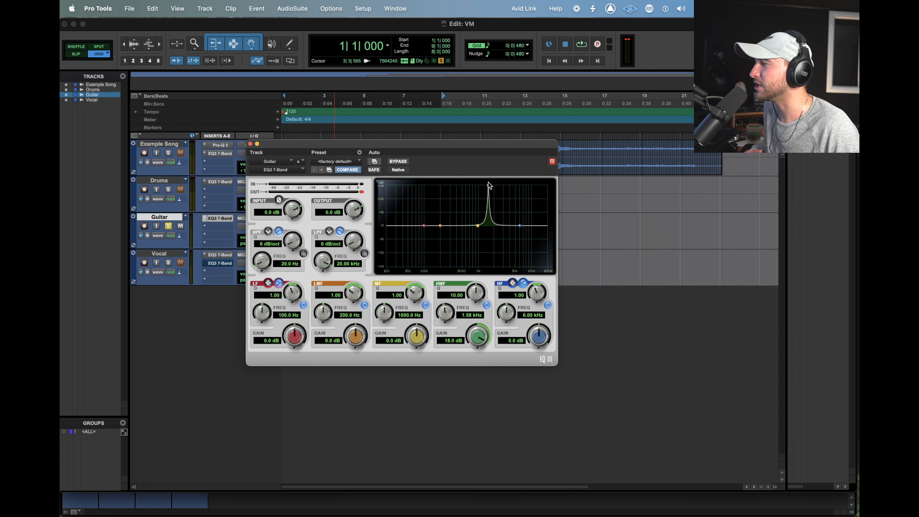
pyautogui.moveTo(488, 185); pyautogui.dragTo(496, 186)
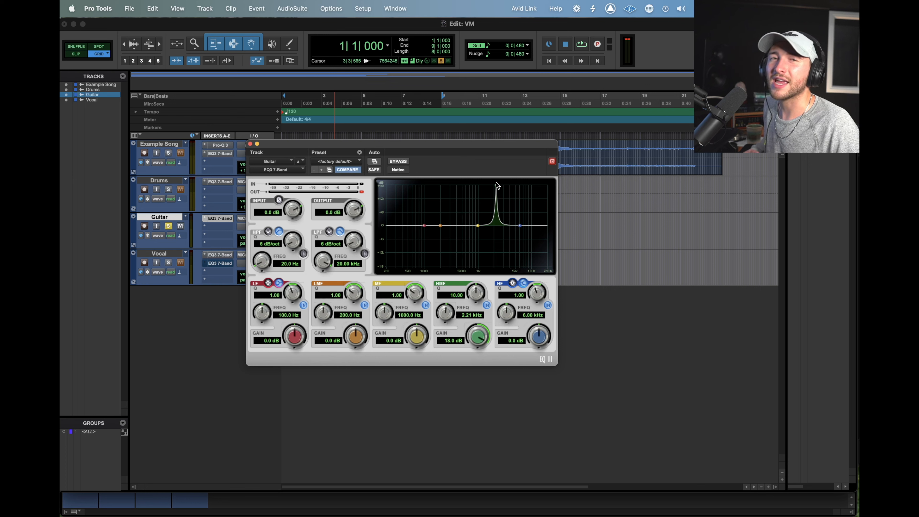
pyautogui.moveTo(497, 185); pyautogui.dragTo(496, 273)
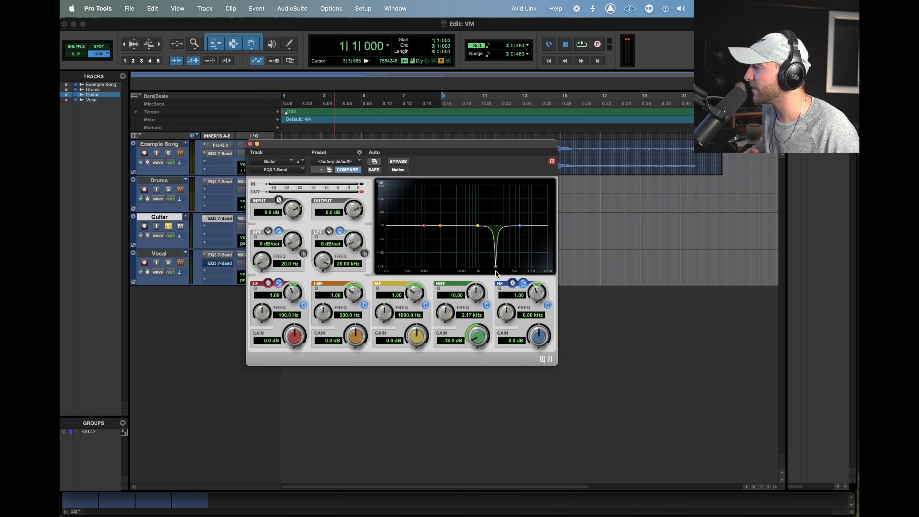
pyautogui.moveTo(477, 339); pyautogui.dragTo(478, 326)
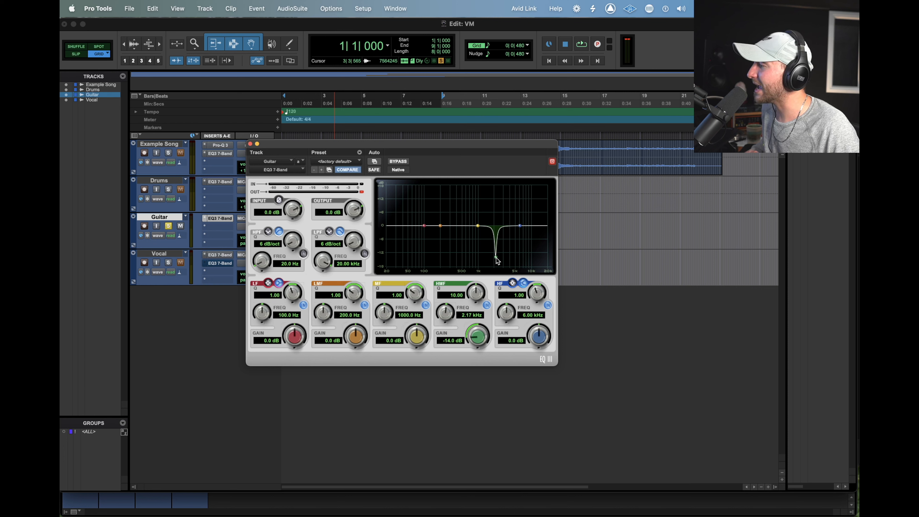
pyautogui.moveTo(495, 257); pyautogui.dragTo(497, 281)
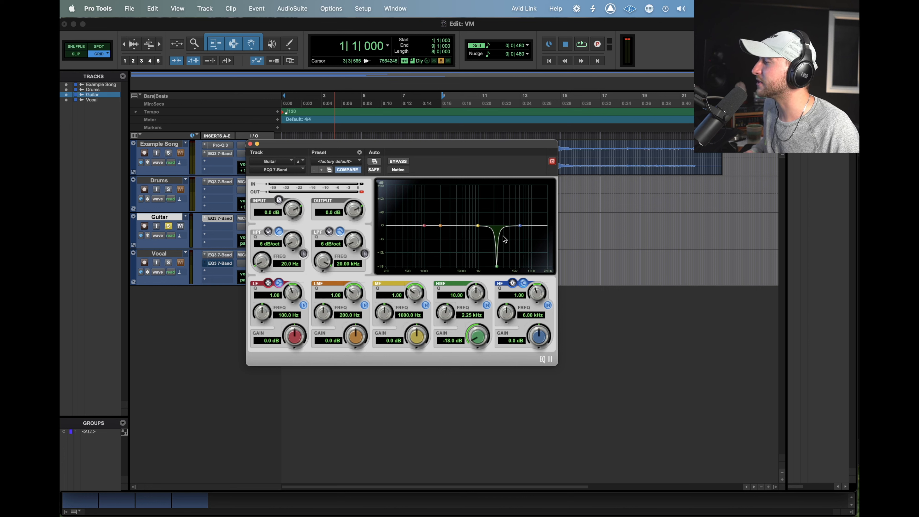
# Ease the narrow HMF cut to -3.8 dB at 2.59 kHz, then reset the band's gain to 0 dB at 2.44 kHz.
pyautogui.moveTo(497, 268); pyautogui.dragTo(501, 237)
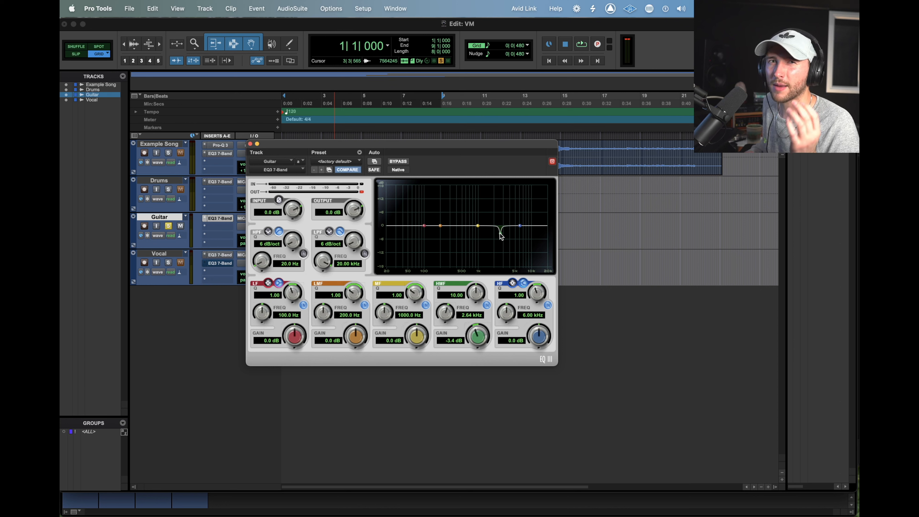
pyautogui.moveTo(501, 238)
pyautogui.mouseDown()
pyautogui.moveTo(499, 277)
pyautogui.moveTo(499, 230)
pyautogui.moveTo(493, 282)
pyautogui.moveTo(500, 236)
pyautogui.mouseUp()
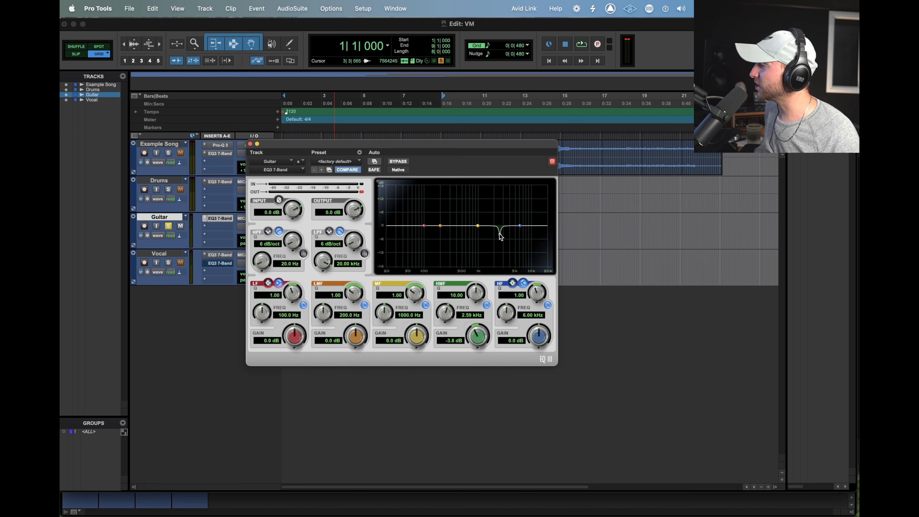
pyautogui.moveTo(500, 236)
pyautogui.mouseDown()
pyautogui.moveTo(503, 223)
pyautogui.moveTo(500, 243)
pyautogui.mouseUp()
pyautogui.keyDown('alt'); pyautogui.click(498, 240); pyautogui.keyUp('alt')
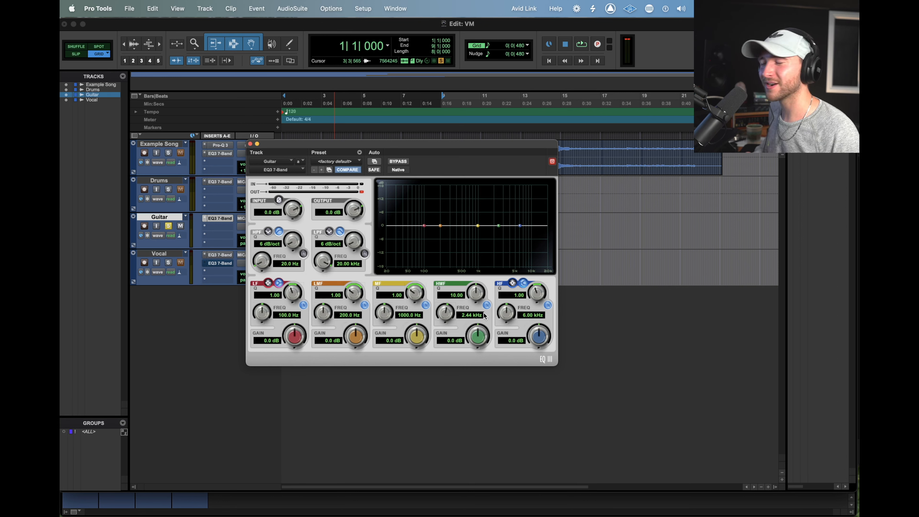
# During playback, sweep a narrow 12.9 dB HMF boost to 1.29 kHz, audition gain changes there, and reset the gain to 0 dB.
pyautogui.press('space')
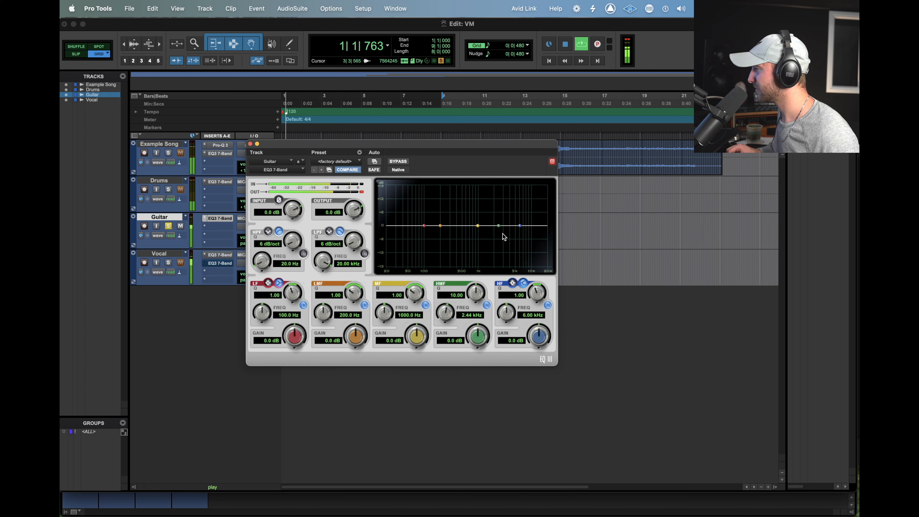
pyautogui.moveTo(499, 226); pyautogui.dragTo(484, 199)
pyautogui.press('space')
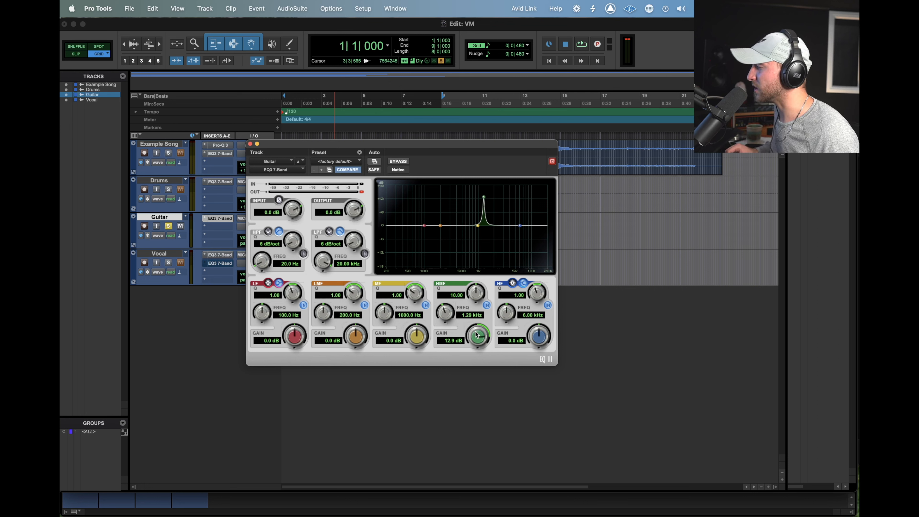
pyautogui.press('space')
pyautogui.moveTo(477, 335)
pyautogui.mouseDown()
pyautogui.moveTo(471, 385)
pyautogui.moveTo(476, 319)
pyautogui.mouseUp()
pyautogui.press('space')
pyautogui.keyDown('alt'); pyautogui.click(480, 337); pyautogui.keyUp('alt')
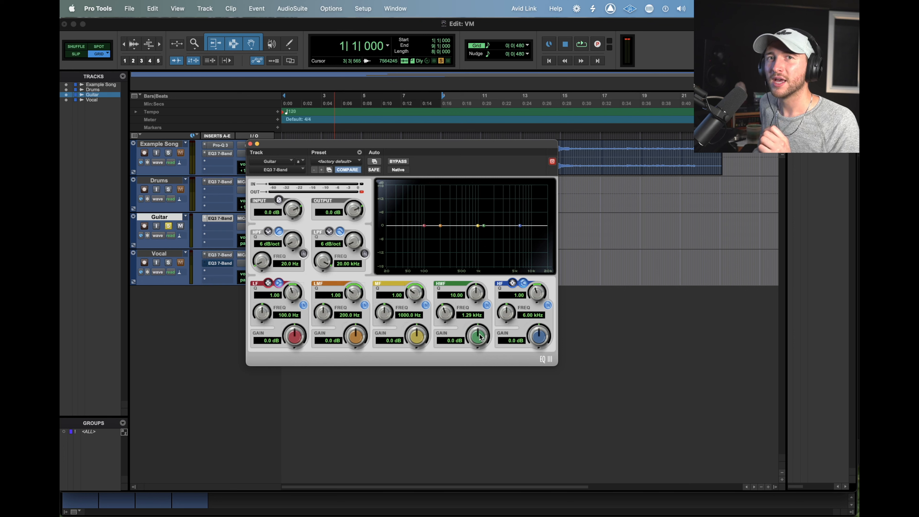
# Boost the HMF band to 18.0 dB at 1.31 kHz, lower it to 15.1 dB, and reset its gain to 0 dB.
pyautogui.moveTo(484, 335); pyautogui.dragTo(435, 325)
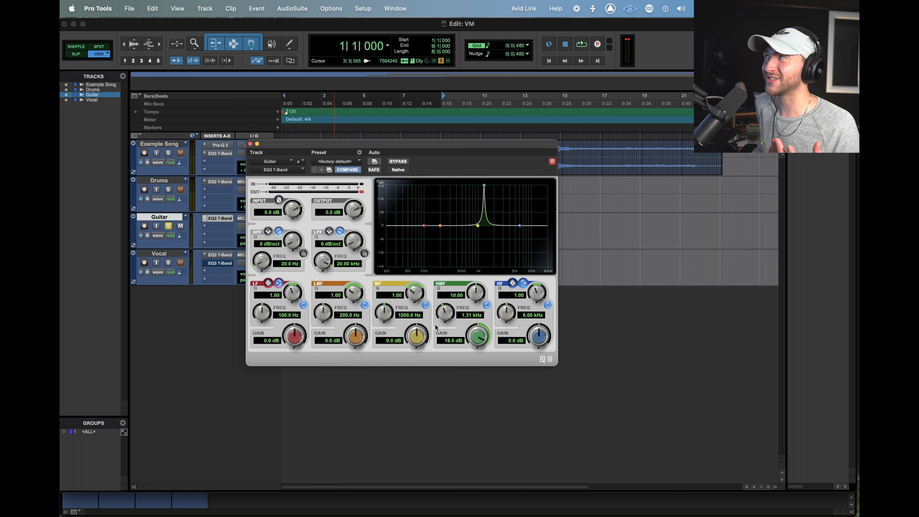
pyautogui.moveTo(482, 339); pyautogui.dragTo(475, 339)
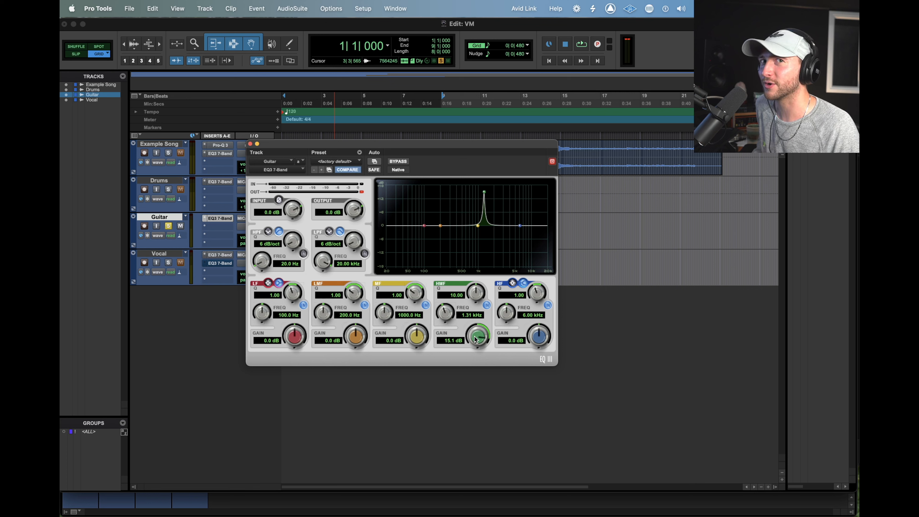
pyautogui.keyDown('alt'); pyautogui.click(475, 339); pyautogui.keyUp('alt')
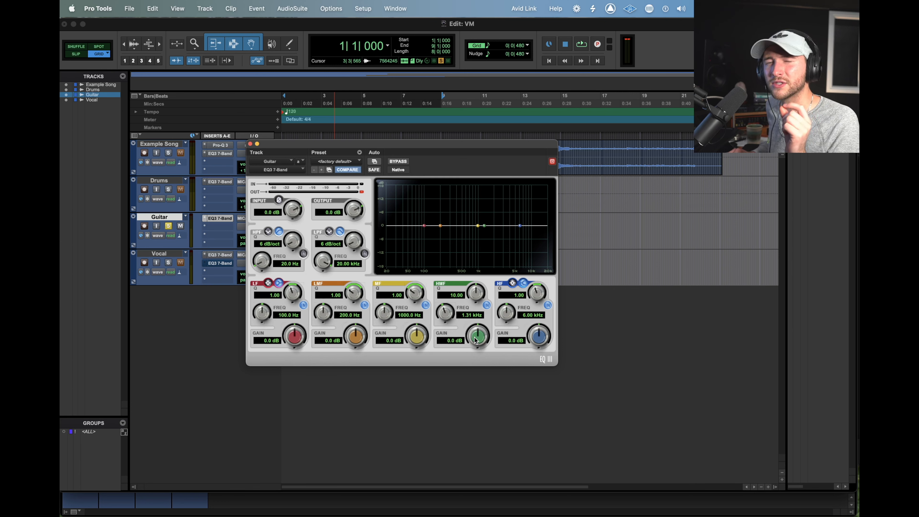
# Play the opening of the guitar twice with all EQ bands flat to listen for the problem frequency.
pyautogui.press('space')
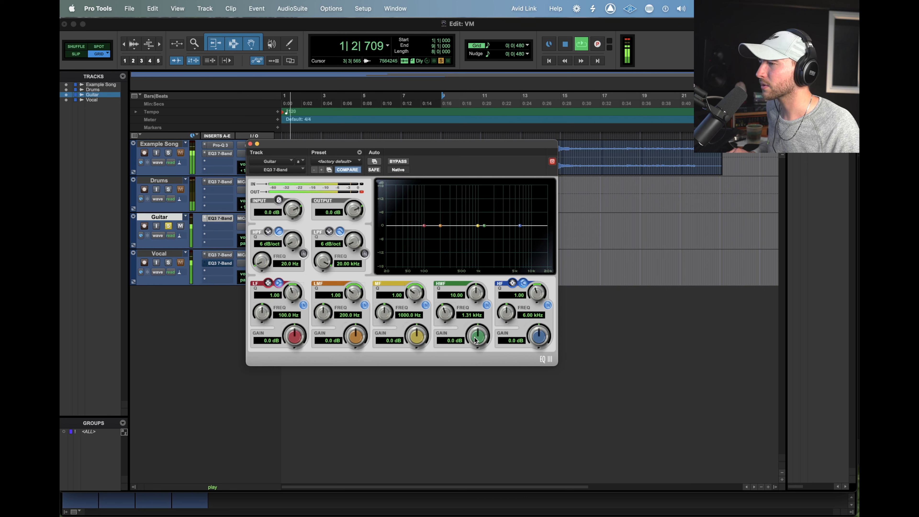
pyautogui.press('space')
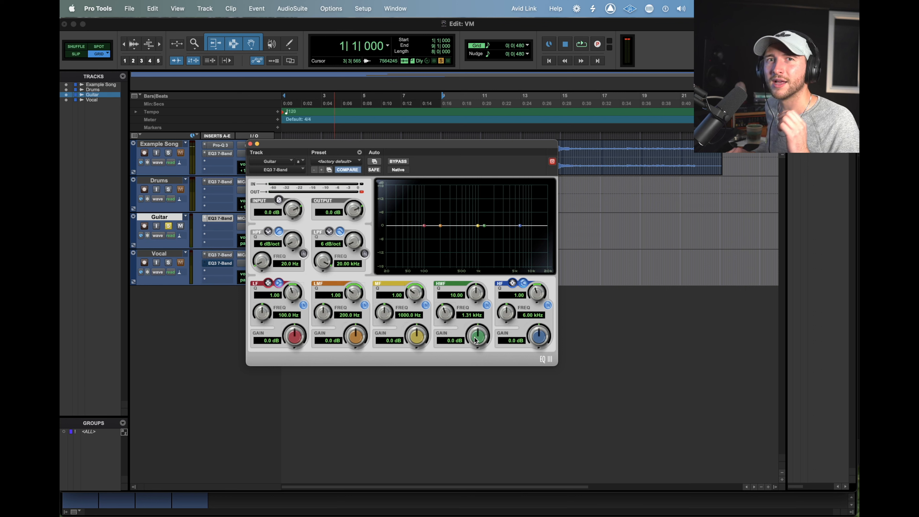
pyautogui.press('space')
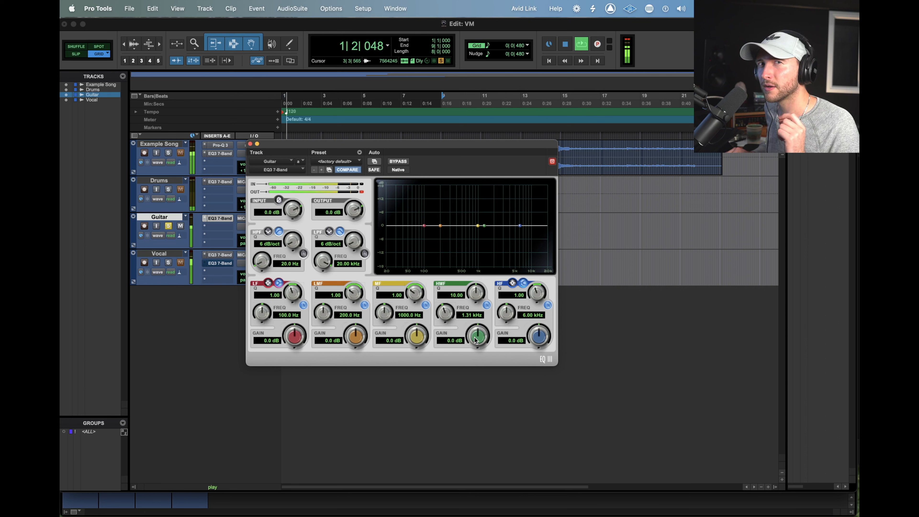
pyautogui.press('space')
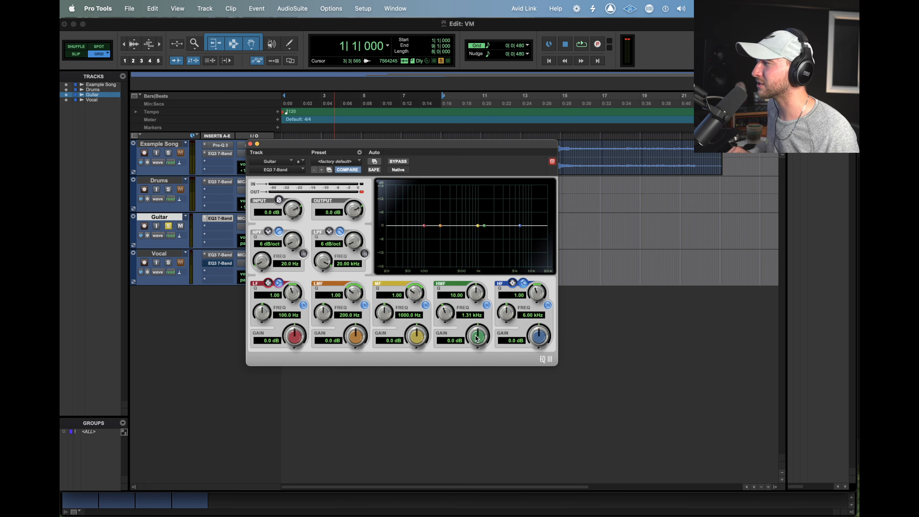
# During playback, audition a 5.3 dB HMF boost at 1.31 kHz and bring the gain back to -0.4 dB.
pyautogui.press('space')
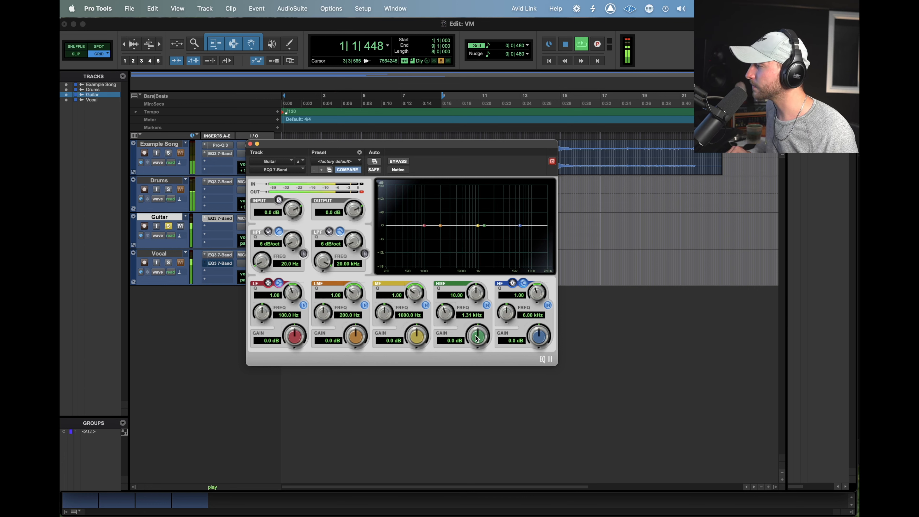
pyautogui.moveTo(476, 337)
pyautogui.mouseDown()
pyautogui.moveTo(477, 316)
pyautogui.moveTo(481, 338)
pyautogui.mouseUp()
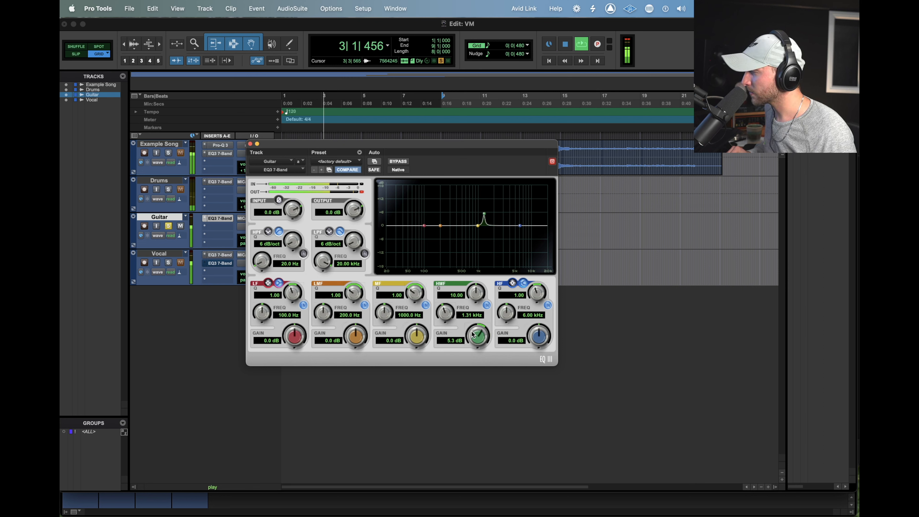
pyautogui.press('space')
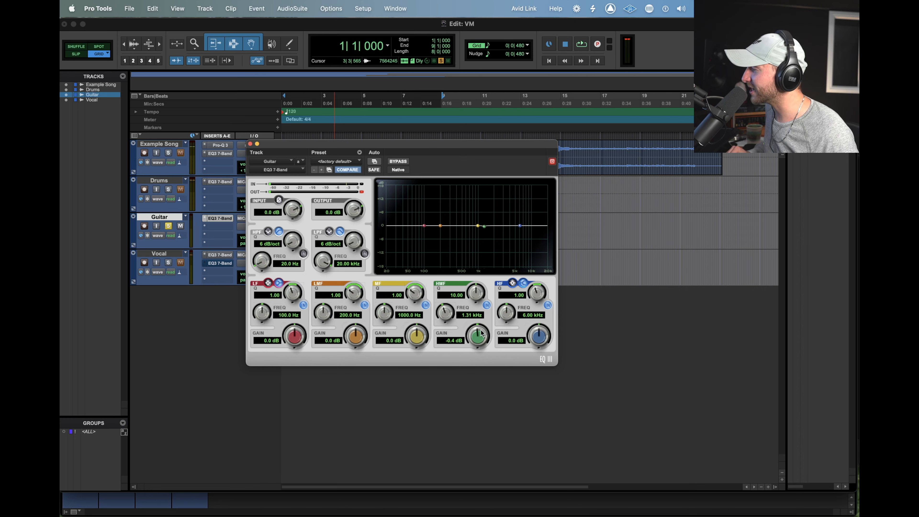
# Play back the guitar while cutting the narrow HMF band to -4.7 dB at 1.31 kHz.
pyautogui.press('space')
pyautogui.moveTo(481, 333)
pyautogui.mouseDown()
pyautogui.moveTo(468, 374)
pyautogui.moveTo(473, 329)
pyautogui.mouseUp()
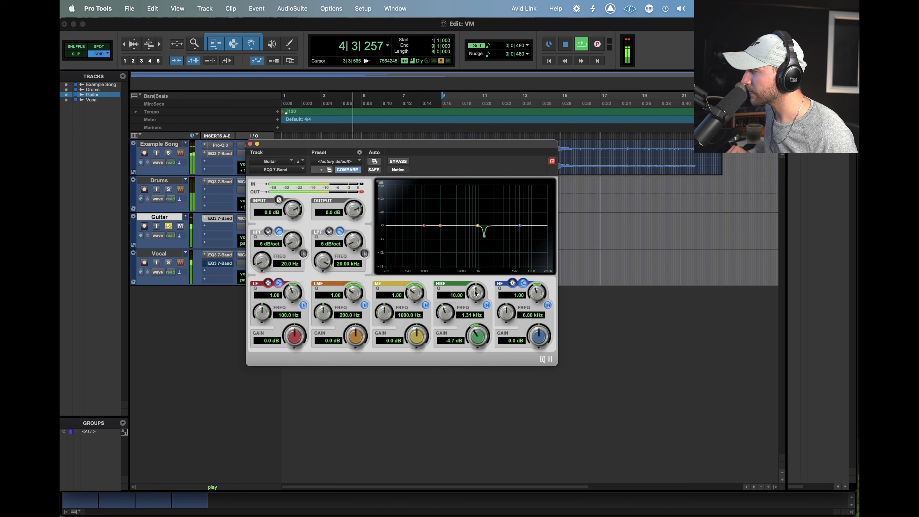
pyautogui.press('space')
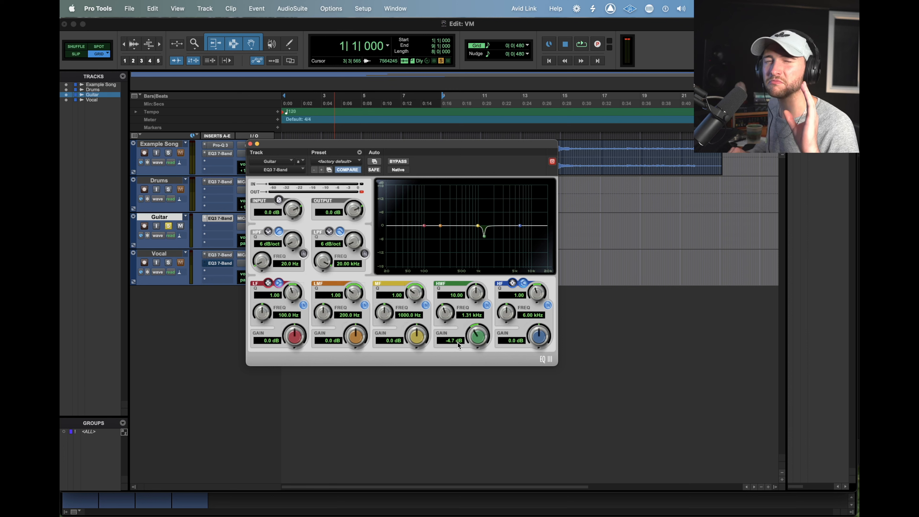
# Deepen the HMF cut to -8.9 dB at 1.61 kHz, then try a Q 10.00 MF cut of -14.3 dB at 1.23 kHz and reset its gain.
pyautogui.moveTo(458, 343)
pyautogui.mouseDown()
pyautogui.moveTo(469, 361)
pyautogui.moveTo(471, 349)
pyautogui.moveTo(469, 374)
pyautogui.moveTo(468, 346)
pyautogui.mouseUp()
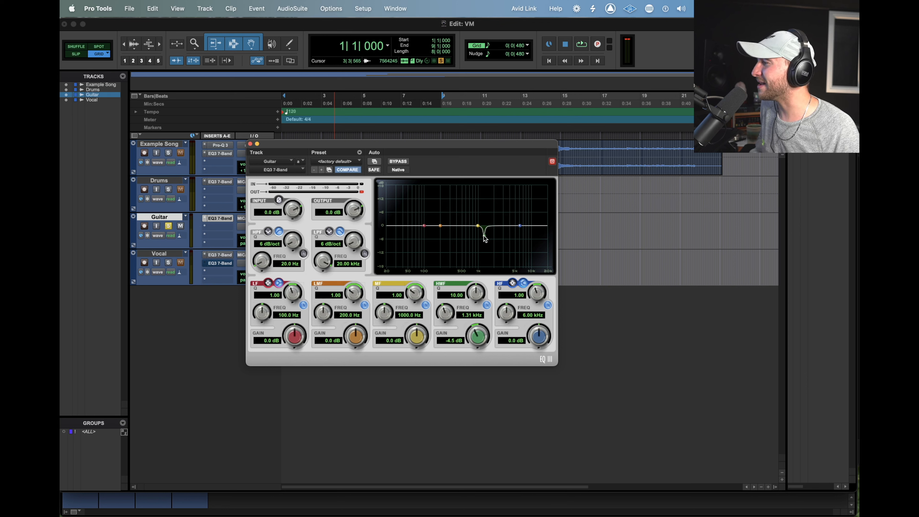
pyautogui.moveTo(484, 235)
pyautogui.mouseDown()
pyautogui.moveTo(487, 194)
pyautogui.moveTo(454, 197)
pyautogui.moveTo(487, 219)
pyautogui.moveTo(488, 246)
pyautogui.mouseUp()
pyautogui.moveTo(415, 337); pyautogui.dragTo(407, 371)
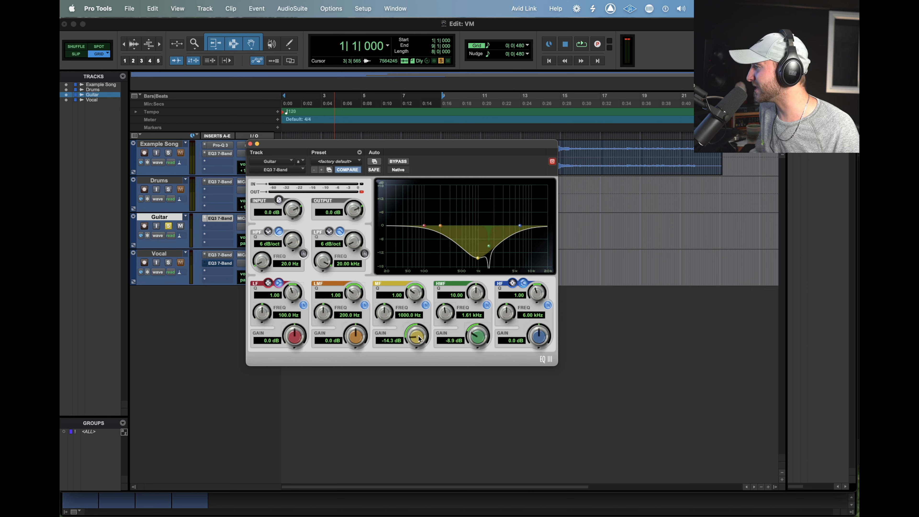
pyautogui.moveTo(419, 299); pyautogui.dragTo(384, 309)
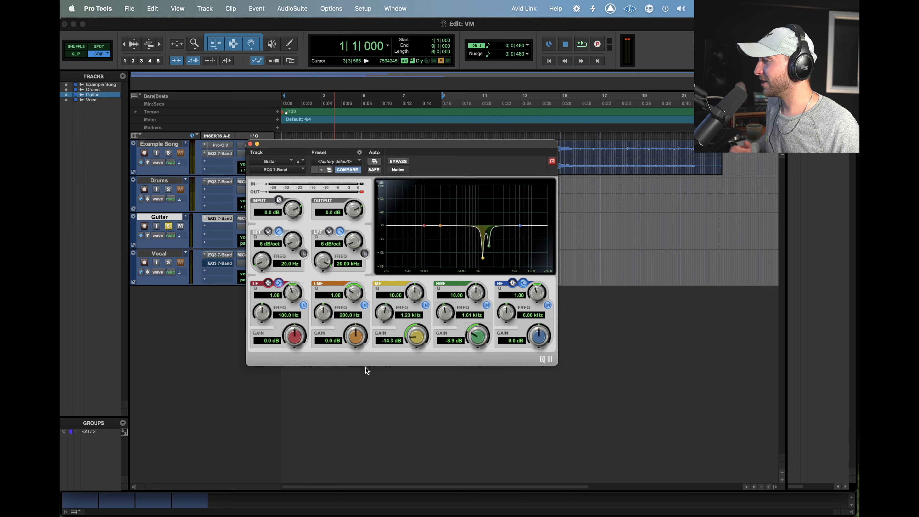
pyautogui.keyDown('alt'); pyautogui.click(415, 340); pyautogui.keyUp('alt')
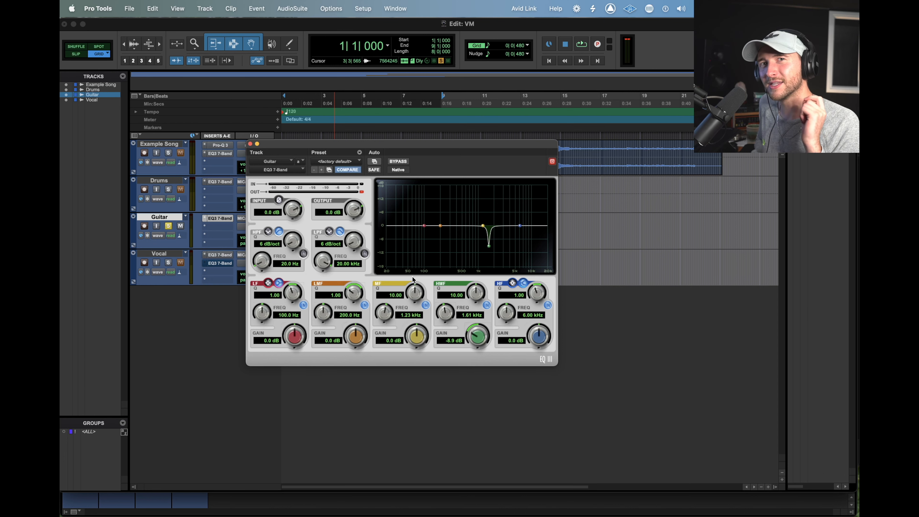
# Sweep the narrow HMF band as a boost through the guitar's midrange, including 12.4 dB at 771.3 Hz, and lower its gain.
pyautogui.moveTo(488, 245); pyautogui.dragTo(473, 209)
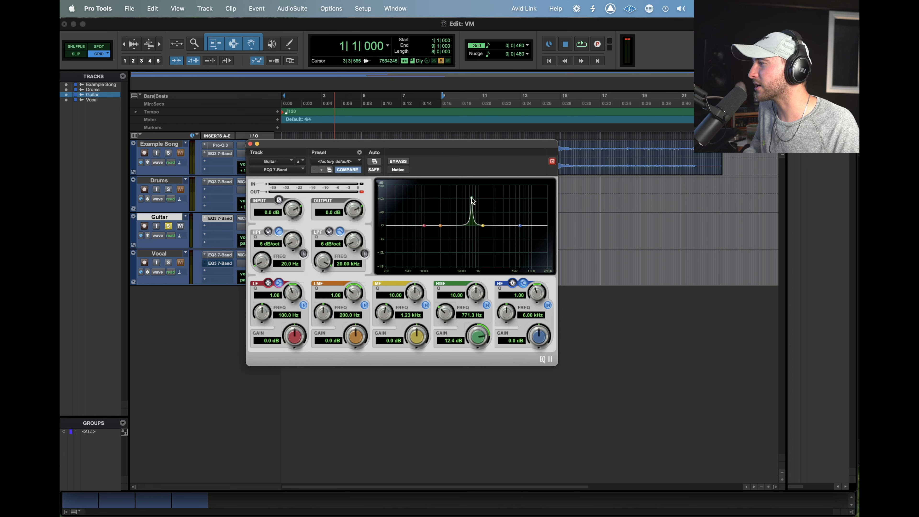
pyautogui.moveTo(486, 202)
pyautogui.mouseDown()
pyautogui.moveTo(503, 202)
pyautogui.moveTo(481, 200)
pyautogui.moveTo(481, 212)
pyautogui.moveTo(481, 198)
pyautogui.mouseUp()
pyautogui.moveTo(470, 330); pyautogui.dragTo(470, 369)
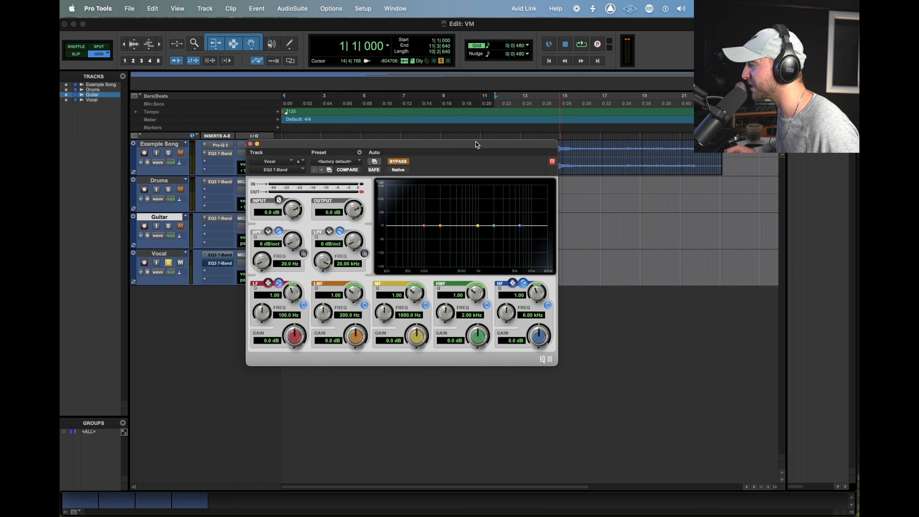
# Play the opening of the vocal with its EQ bypassed to hear the untreated sound.
pyautogui.moveTo(479, 140); pyautogui.dragTo(511, 117)
pyautogui.press('space')
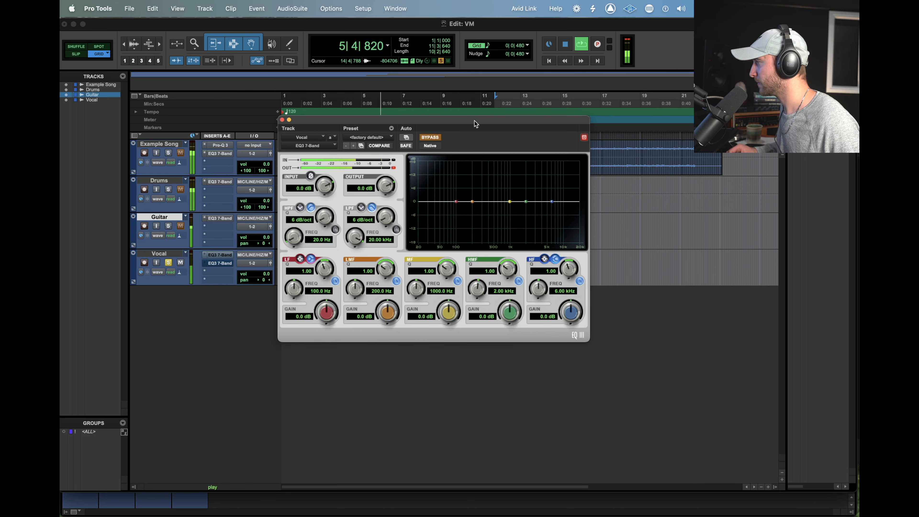
pyautogui.press('space')
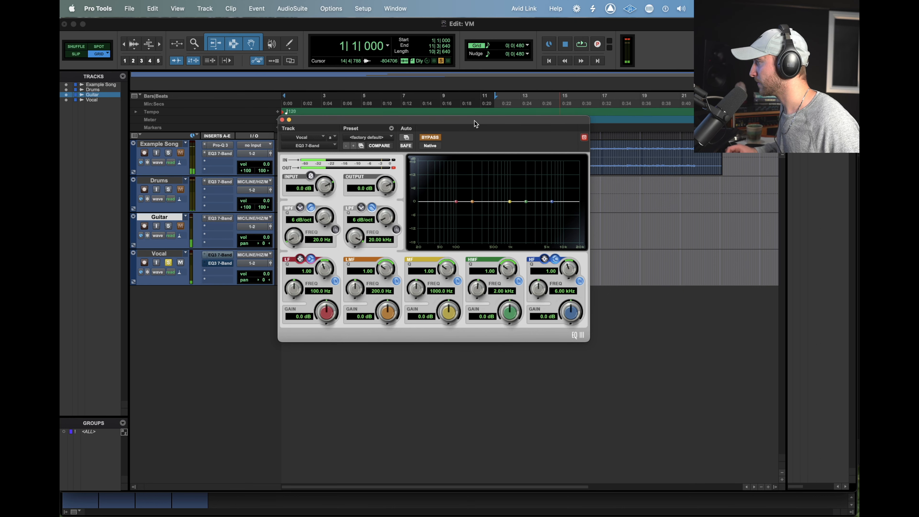
# Close the Vocal track's bypassed EQ and open its second EQ3 7-Band insert.
pyautogui.click(282, 120)
pyautogui.click(222, 265)
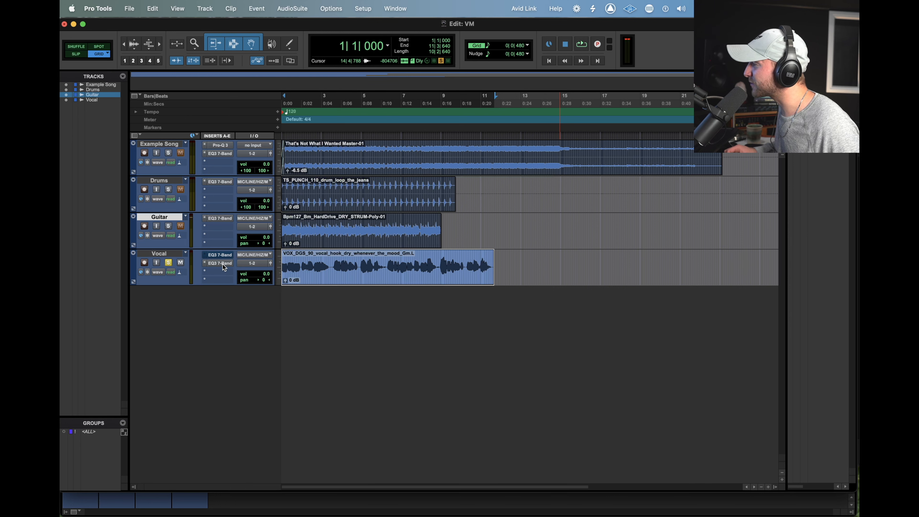
pyautogui.moveTo(407, 122); pyautogui.dragTo(351, 144)
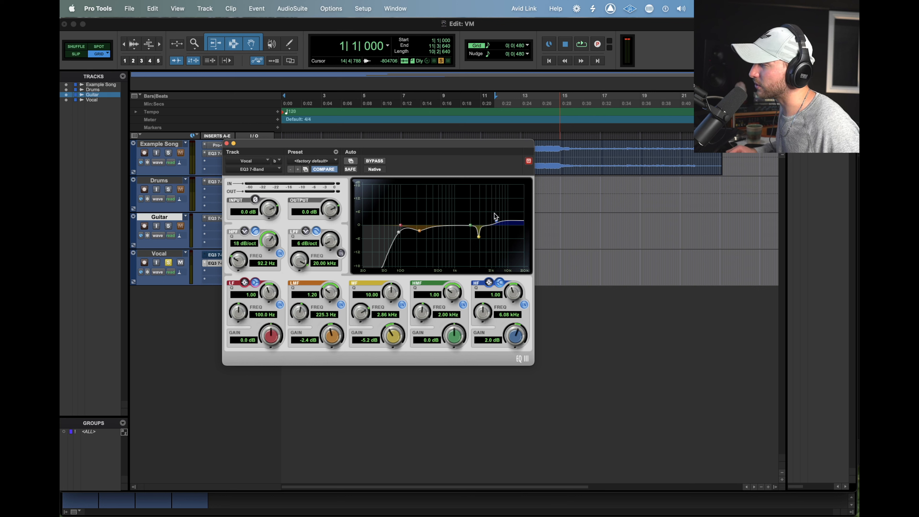
# Play the vocal while switching the second EQ's bypass on and off to compare the sound with and without its full curve.
pyautogui.click(381, 163)
pyautogui.press('space')
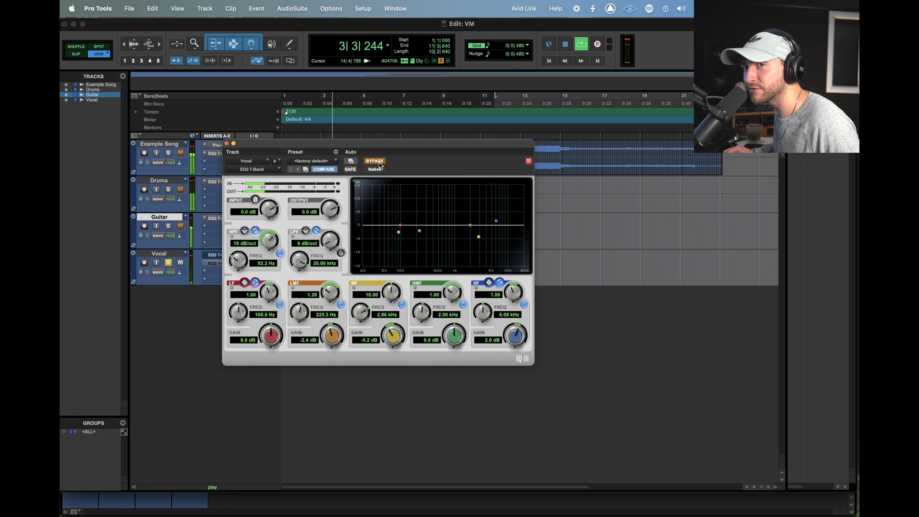
pyautogui.click(381, 165)
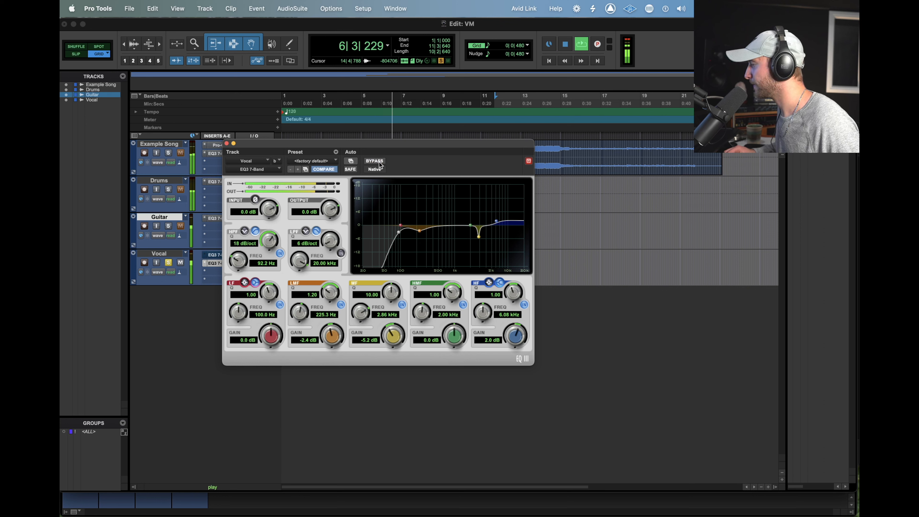
pyautogui.click(379, 166)
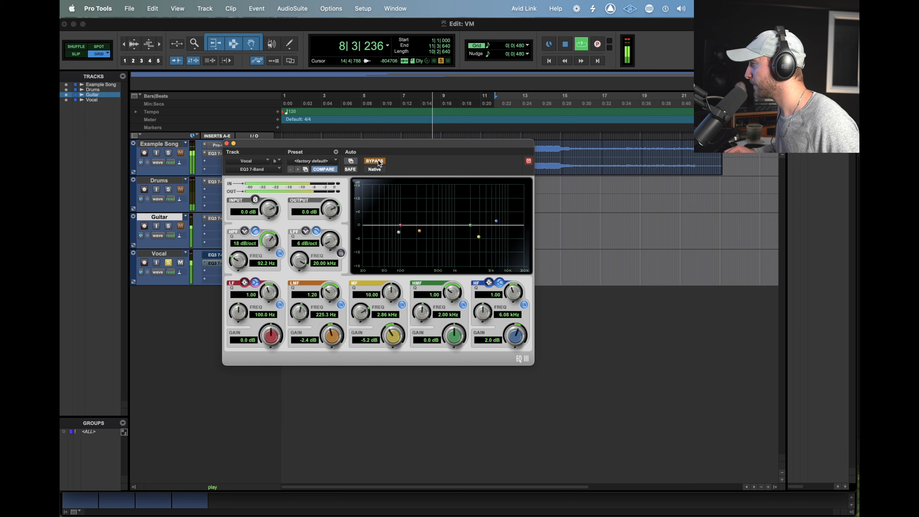
pyautogui.click(379, 164)
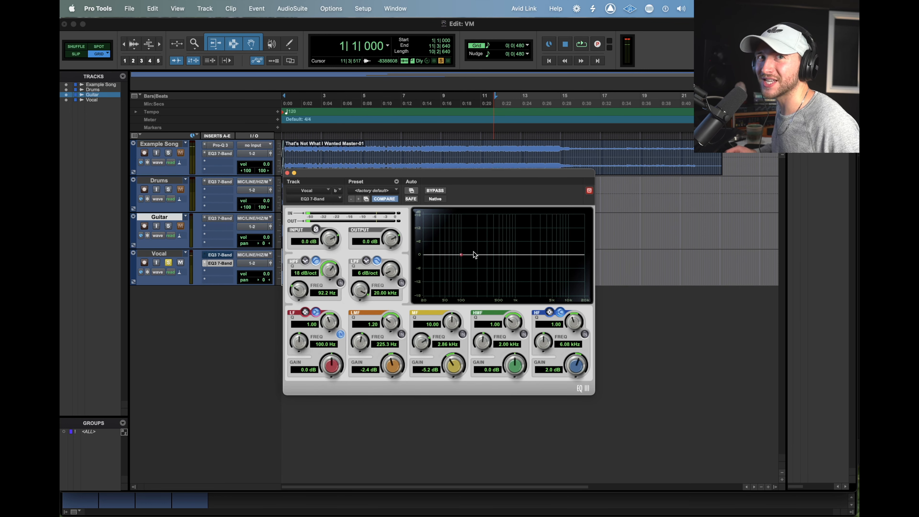
# Enable the vocal's high-pass filter and play the opening with the EQ bypassed and active to compare them.
pyautogui.click(341, 284)
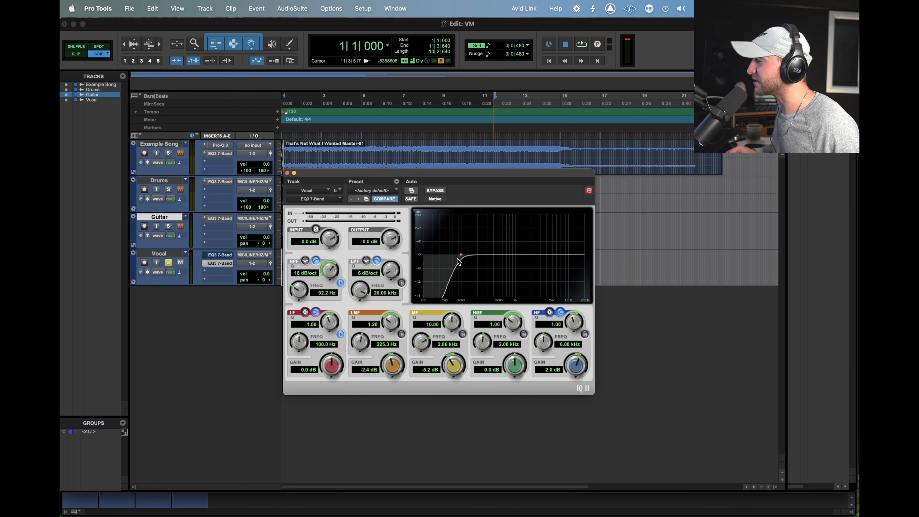
pyautogui.click(436, 191)
pyautogui.press('space')
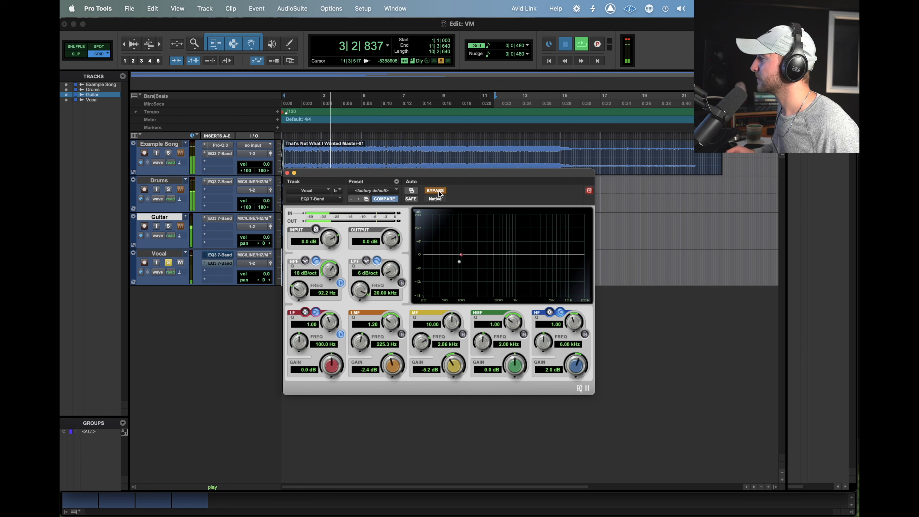
pyautogui.press('space')
pyautogui.click(435, 190)
pyautogui.press('space')
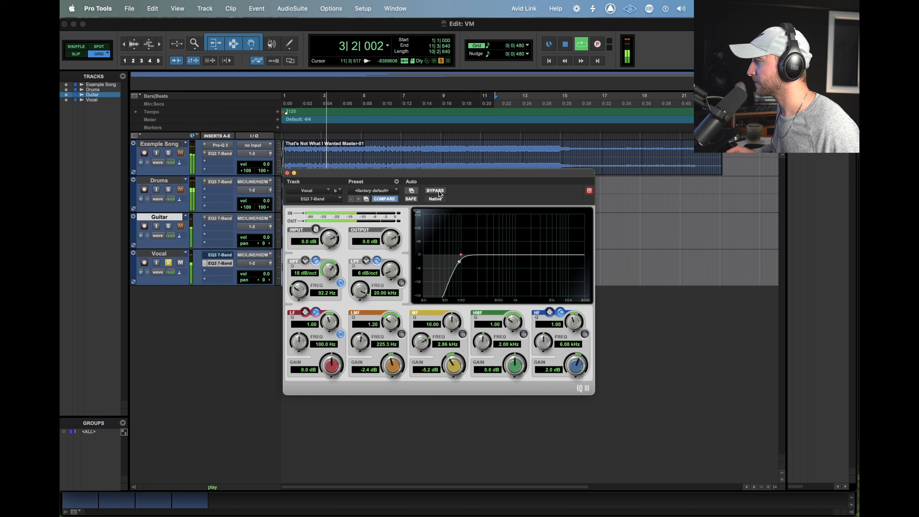
pyautogui.press('space')
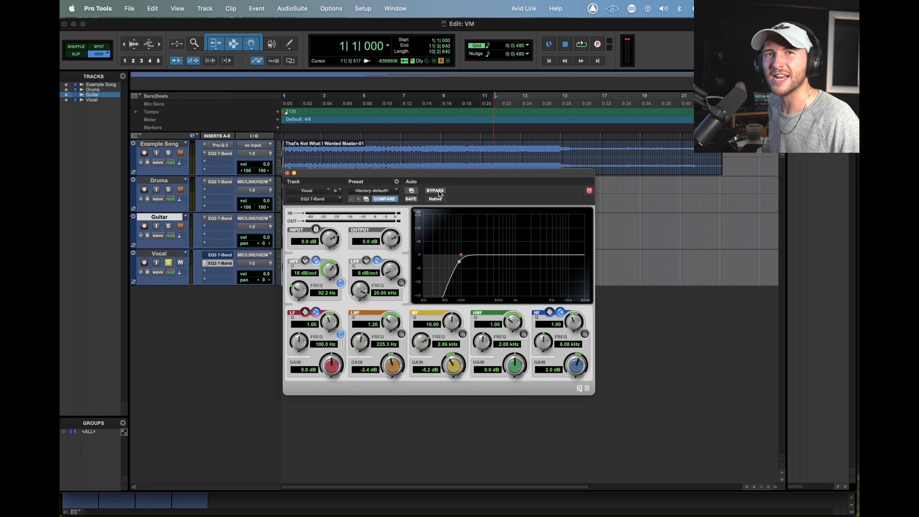
# Enable the LMF band during vocal playback and audition a 10.3 dB boost at 225.3 Hz.
pyautogui.click(402, 334)
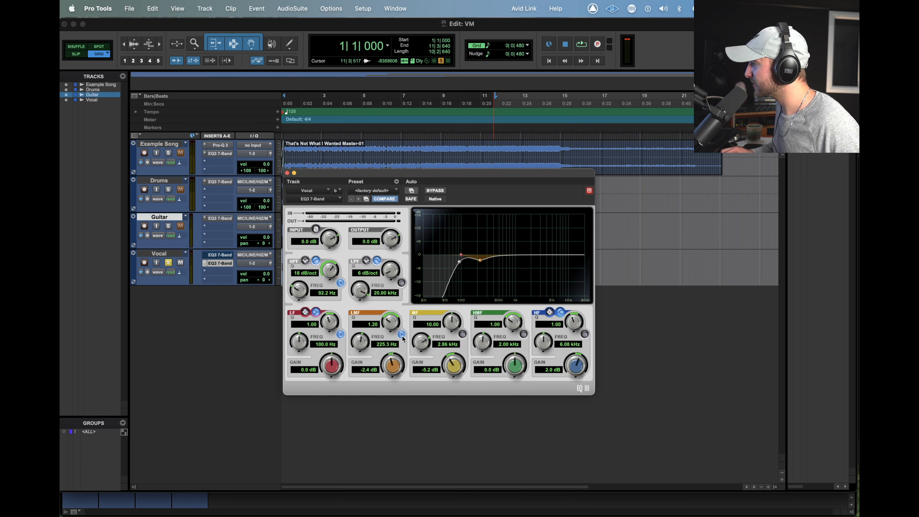
pyautogui.click(401, 334)
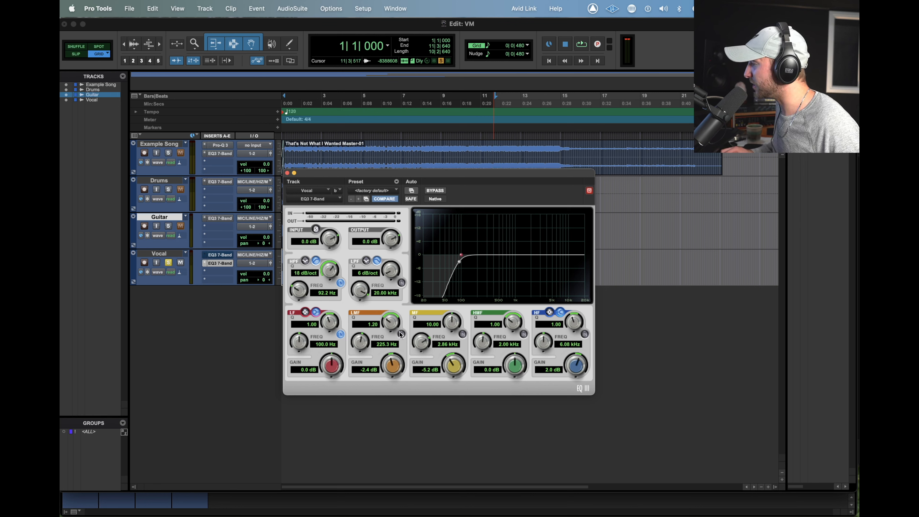
pyautogui.press('space')
pyautogui.click(402, 334)
pyautogui.moveTo(393, 364); pyautogui.dragTo(393, 334)
pyautogui.press('space')
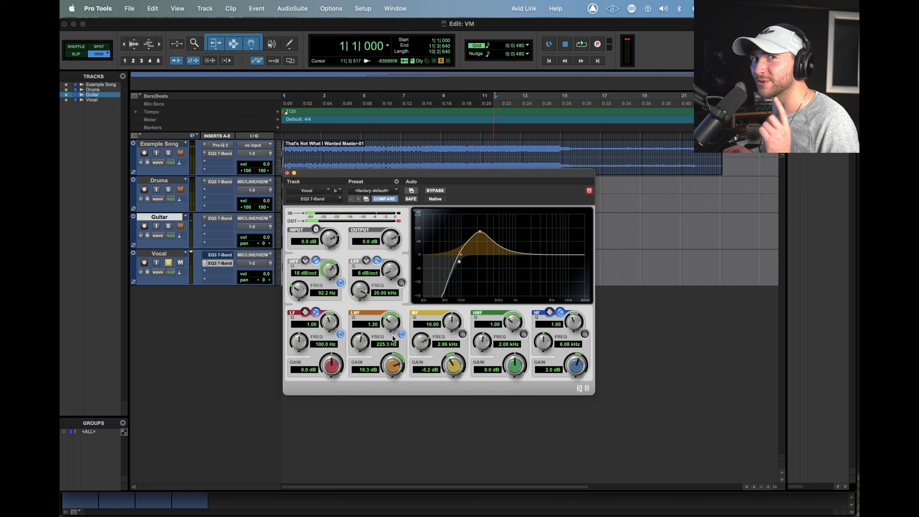
# Reduce the LMF gain to -1.4 dB during vocal playback and narrow the band to a Q of 1.92.
pyautogui.press('space')
pyautogui.moveTo(392, 367)
pyautogui.mouseDown()
pyautogui.moveTo(387, 390)
pyautogui.moveTo(390, 373)
pyautogui.moveTo(390, 382)
pyautogui.mouseUp()
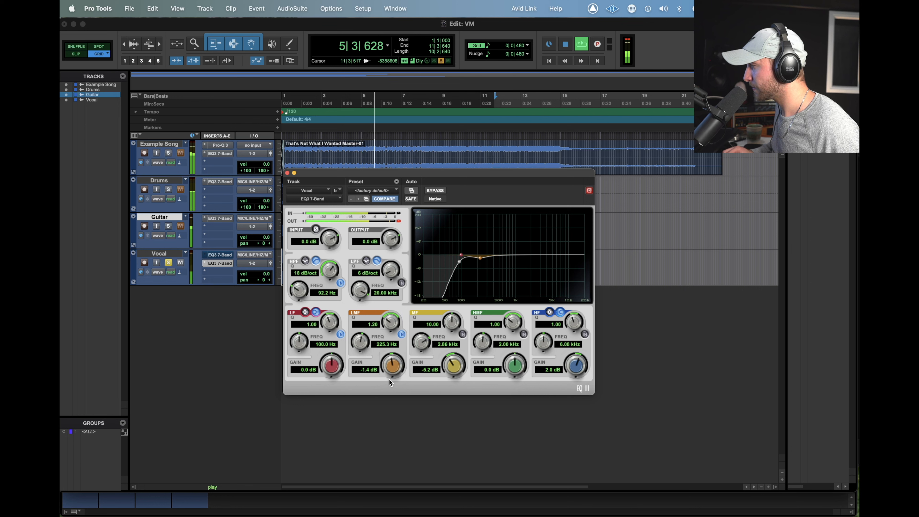
pyautogui.press('space')
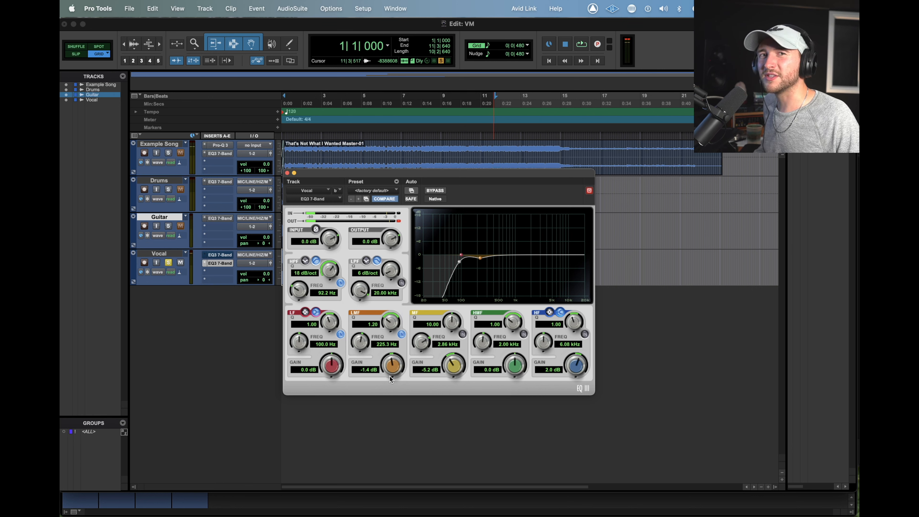
pyautogui.moveTo(388, 323); pyautogui.dragTo(390, 315)
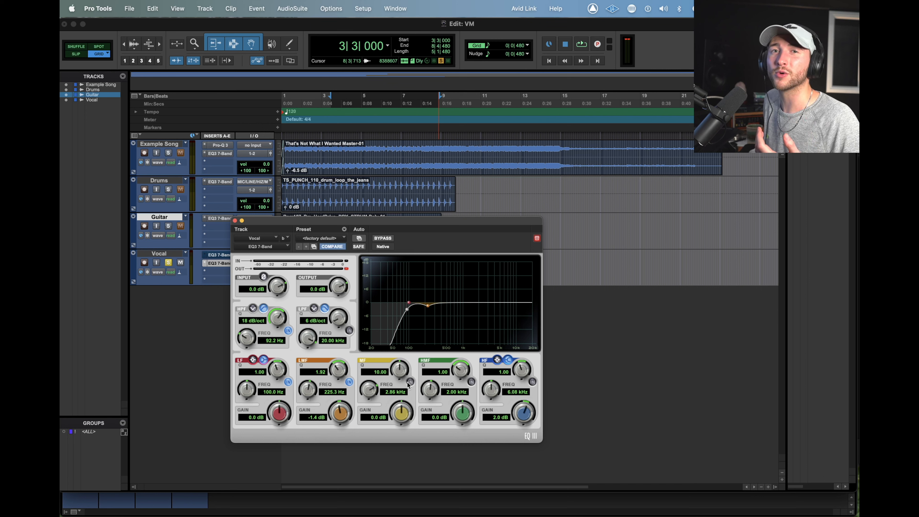
# Play the selected vocal passage, enable the MF band and audition an 11.3 dB boost at 2.89 kHz.
pyautogui.press('space')
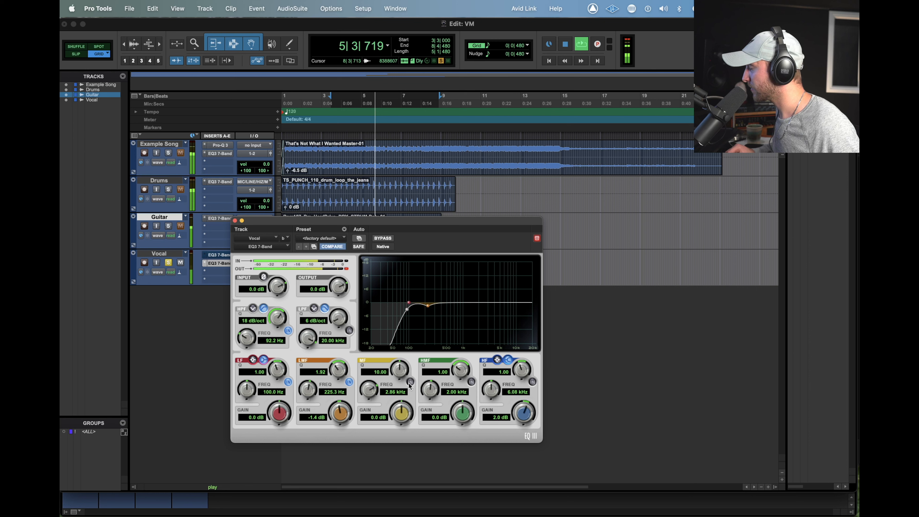
pyautogui.press('space')
pyautogui.click(410, 382)
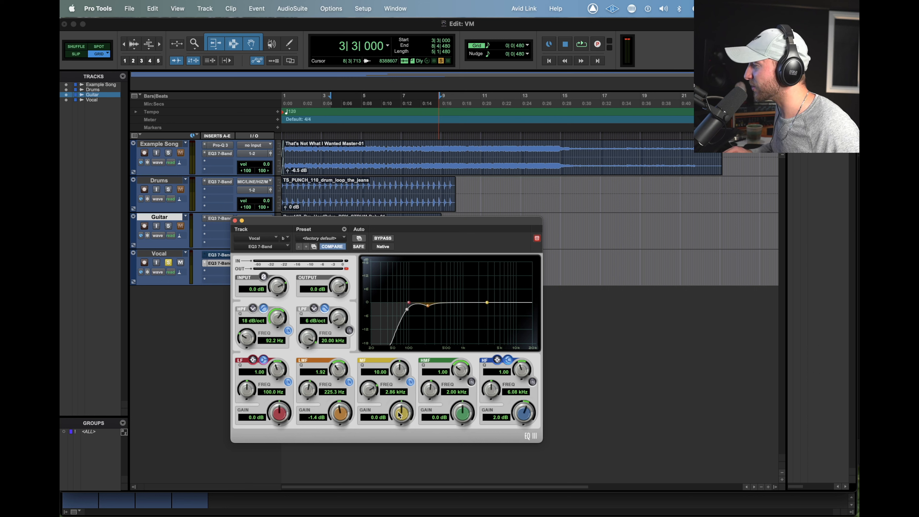
pyautogui.press('space')
pyautogui.moveTo(399, 414); pyautogui.dragTo(361, 398)
pyautogui.press('space')
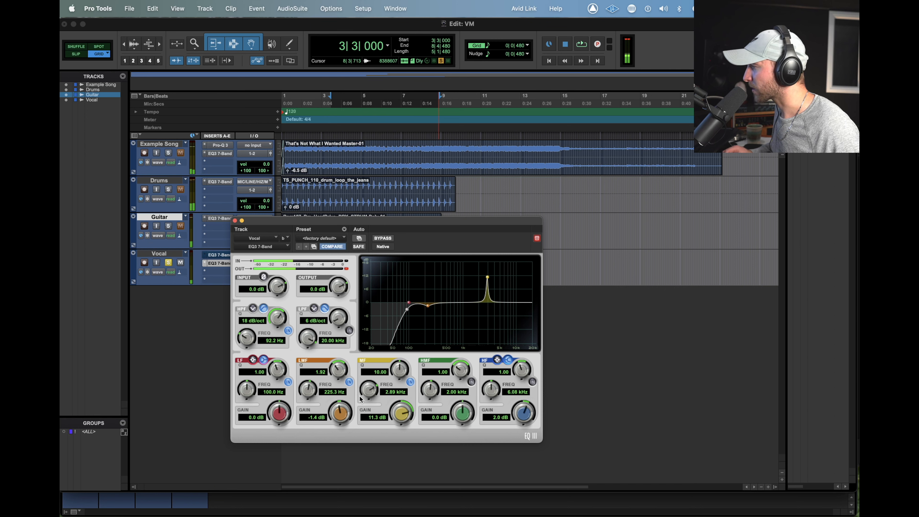
# Try a 15.1 dB MF boost during vocal playback and reset the band's gain to 0.0 dB.
pyautogui.press('space')
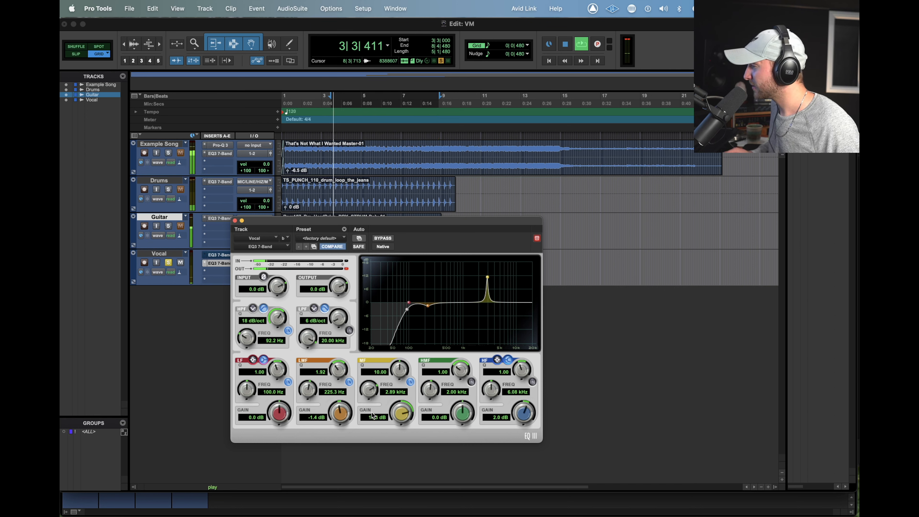
pyautogui.moveTo(402, 408); pyautogui.dragTo(403, 401)
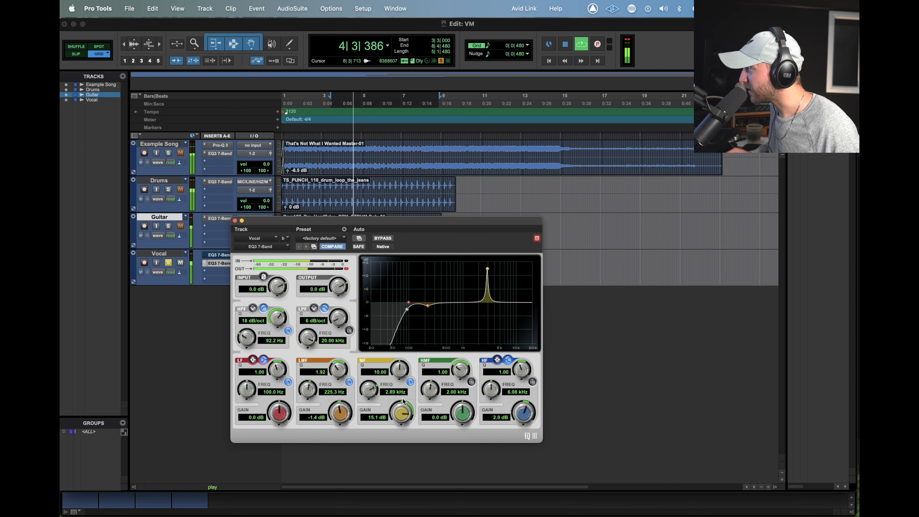
pyautogui.press('space')
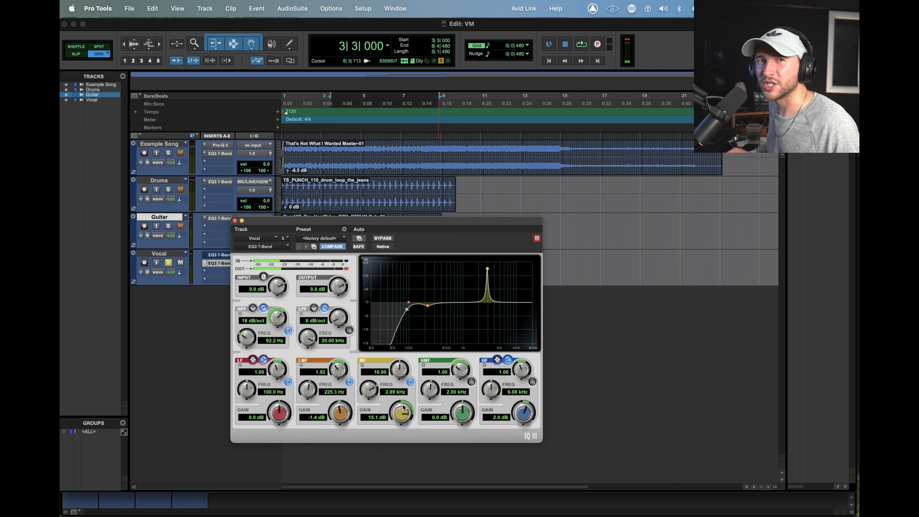
pyautogui.keyDown('alt'); pyautogui.click(402, 412); pyautogui.keyUp('alt')
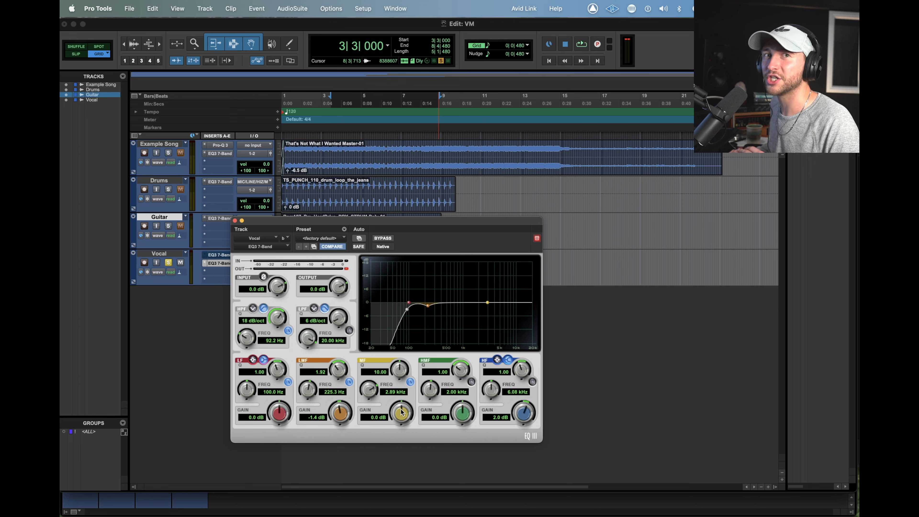
# Select and play the vocal phrase starting at 6|2|000, then shorten the selection to end at 7|2|480 and play it.
pyautogui.press('space')
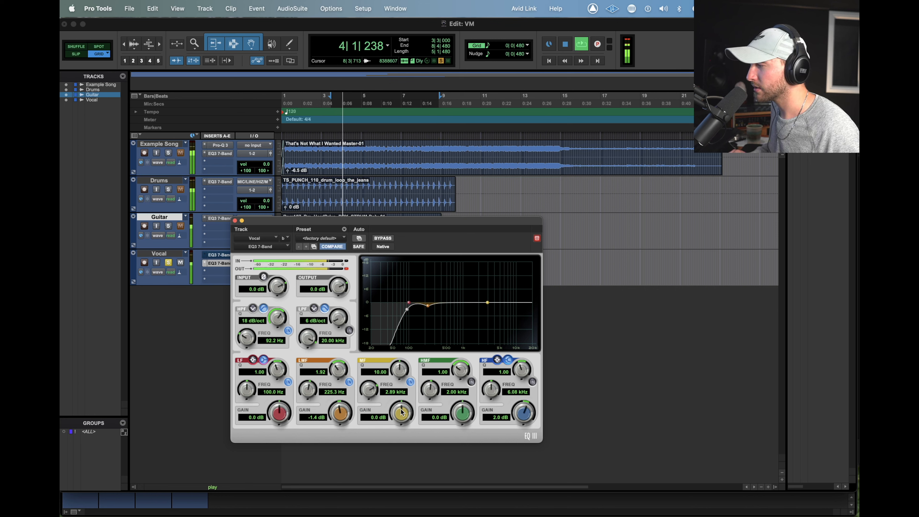
pyautogui.moveTo(414, 225); pyautogui.dragTo(398, 294)
pyautogui.press('space')
pyautogui.moveTo(367, 260); pyautogui.dragTo(439, 260)
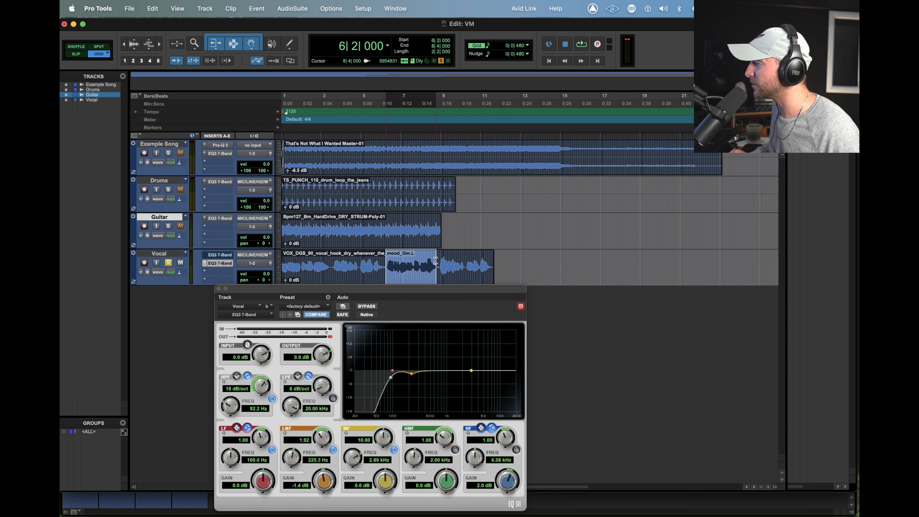
pyautogui.press('space')
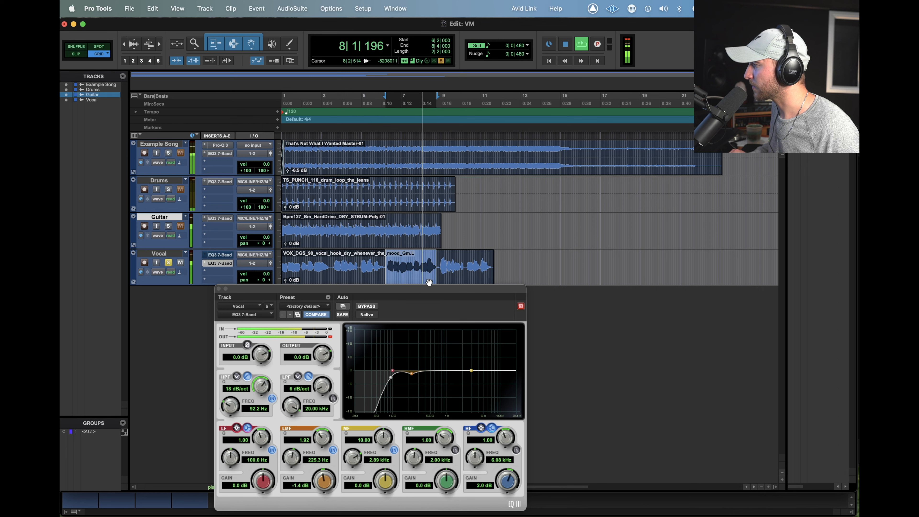
pyautogui.press('space')
pyautogui.moveTo(409, 263); pyautogui.dragTo(390, 265)
pyautogui.press('space')
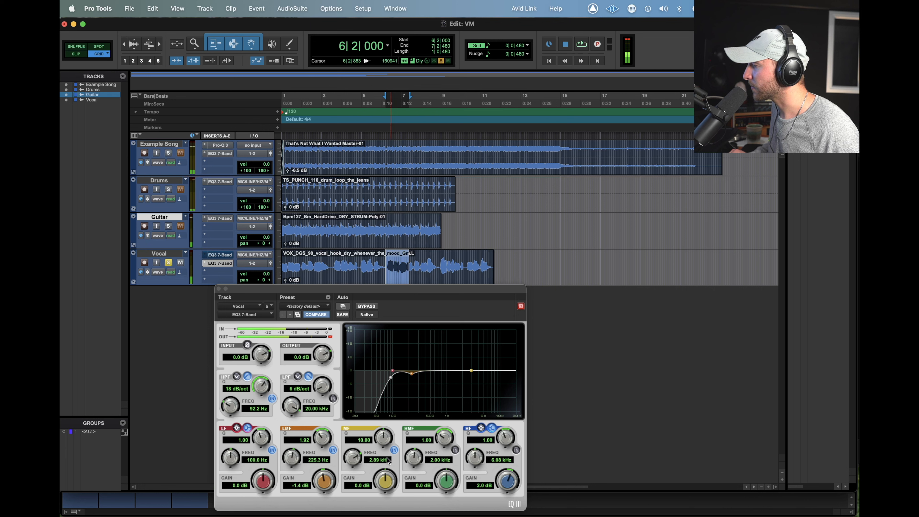
# Audition a 14.1 dB MF boost at 2.89 kHz on the selected vocal phrase, then bring the gain down to -3.2 dB.
pyautogui.moveTo(387, 483); pyautogui.dragTo(388, 456)
pyautogui.press('space')
pyautogui.press('space')
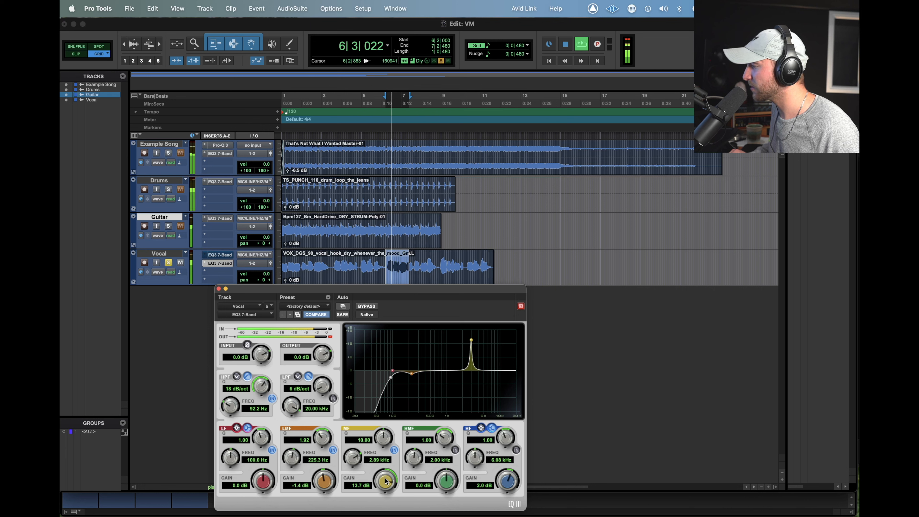
pyautogui.press('space')
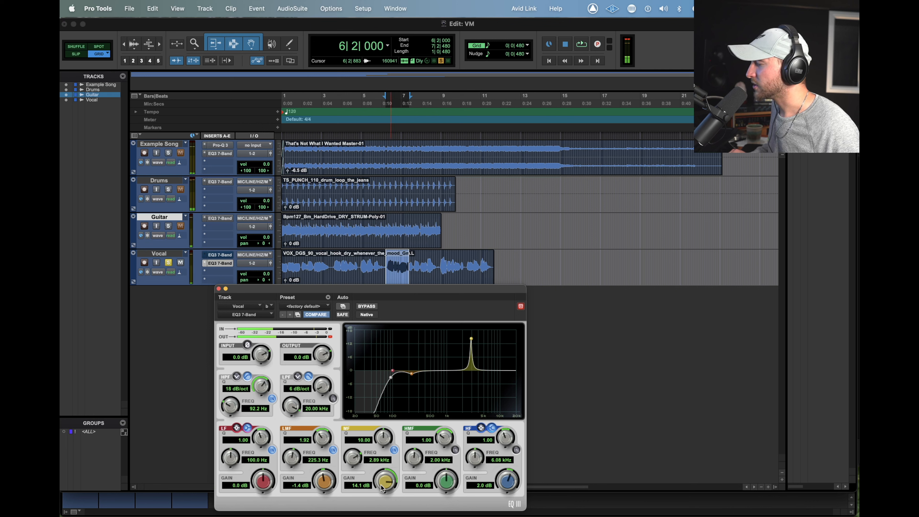
pyautogui.moveTo(386, 479); pyautogui.dragTo(381, 503)
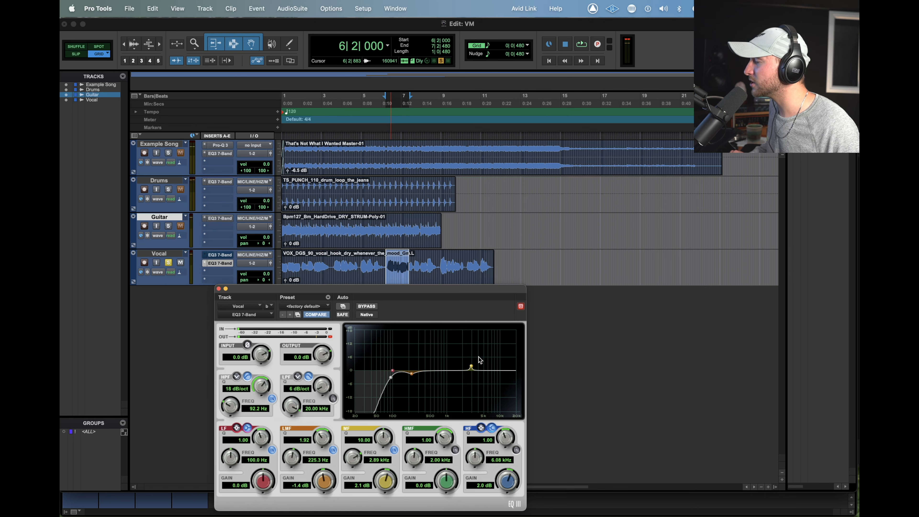
pyautogui.moveTo(478, 292); pyautogui.dragTo(479, 199)
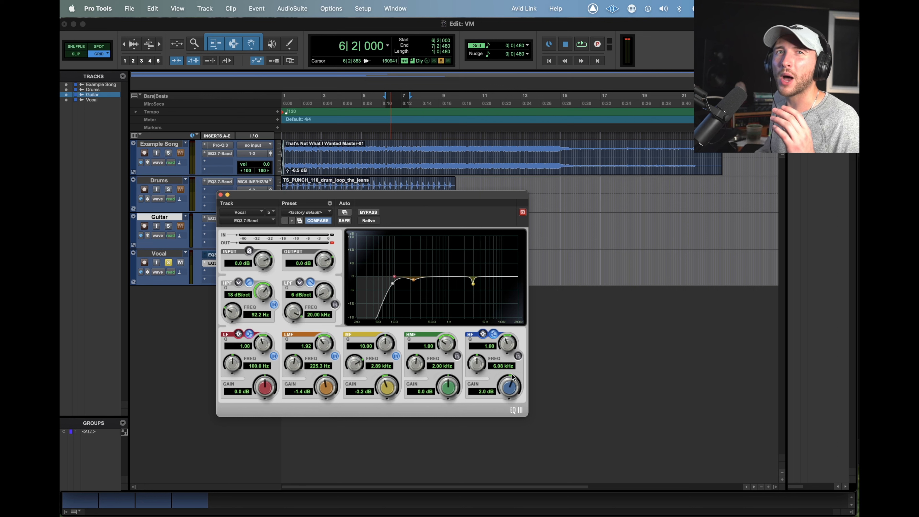
# Enable the HF band and audition a 6.2 dB high-shelf boost at 6.69 kHz while playing the vocal from 9|1|000.
pyautogui.click(516, 356)
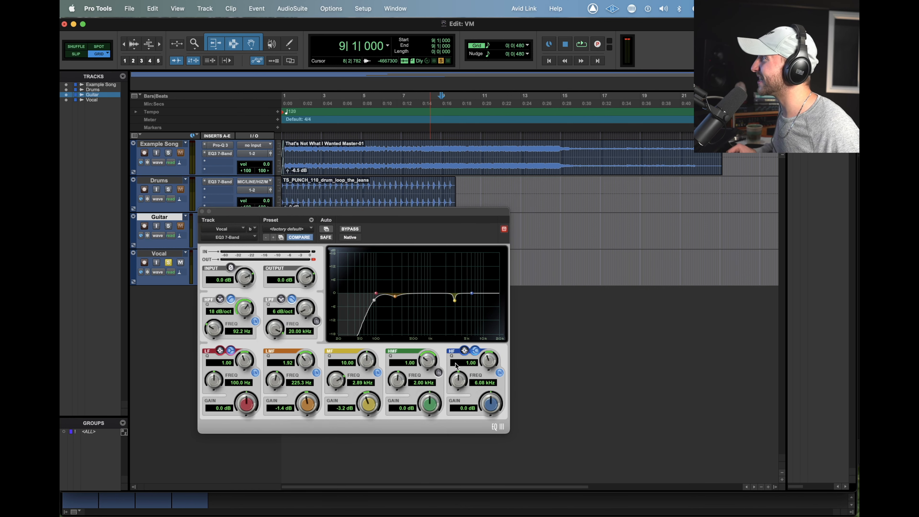
pyautogui.press('space')
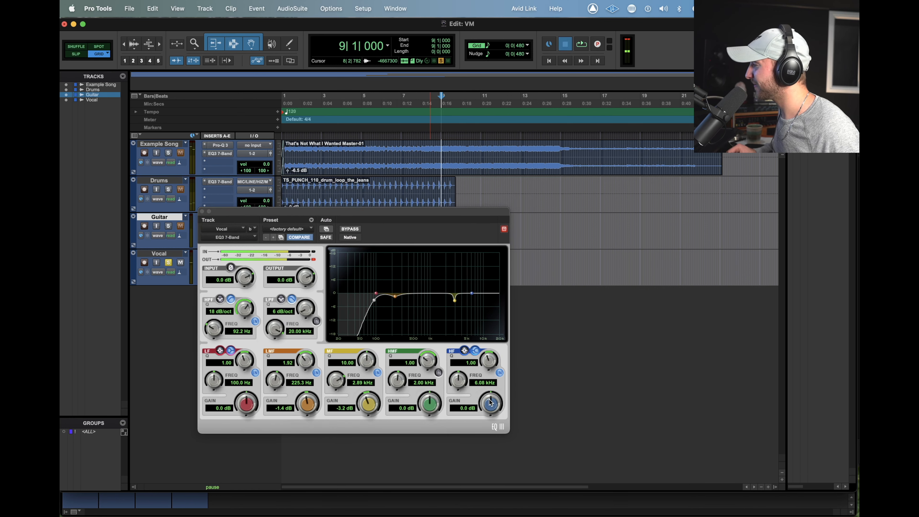
pyautogui.moveTo(491, 402); pyautogui.dragTo(455, 386)
pyautogui.press('space')
pyautogui.press('space')
pyautogui.press('space')
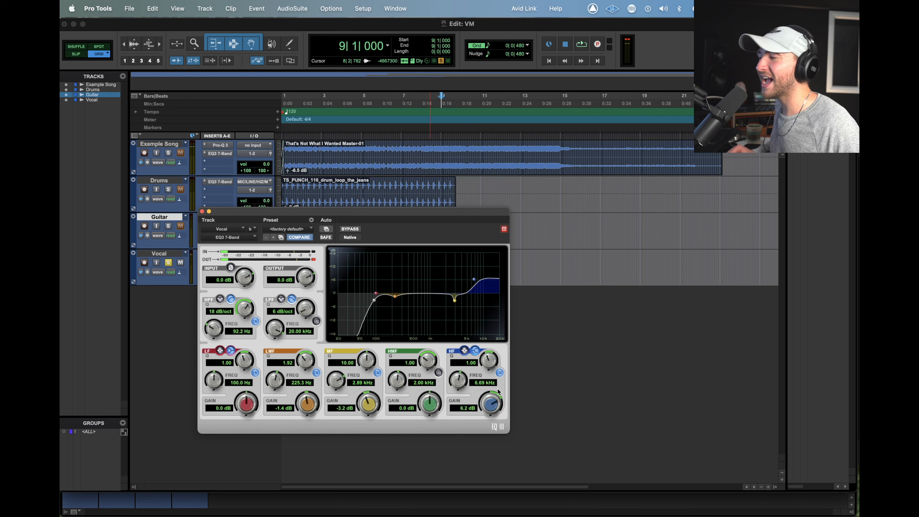
# Try the HF shelf gain at 5.6 dB, then audition a 6.4 dB boost during vocal playback.
pyautogui.scroll(-5, 489, 406)
pyautogui.moveTo(488, 407); pyautogui.dragTo(488, 404)
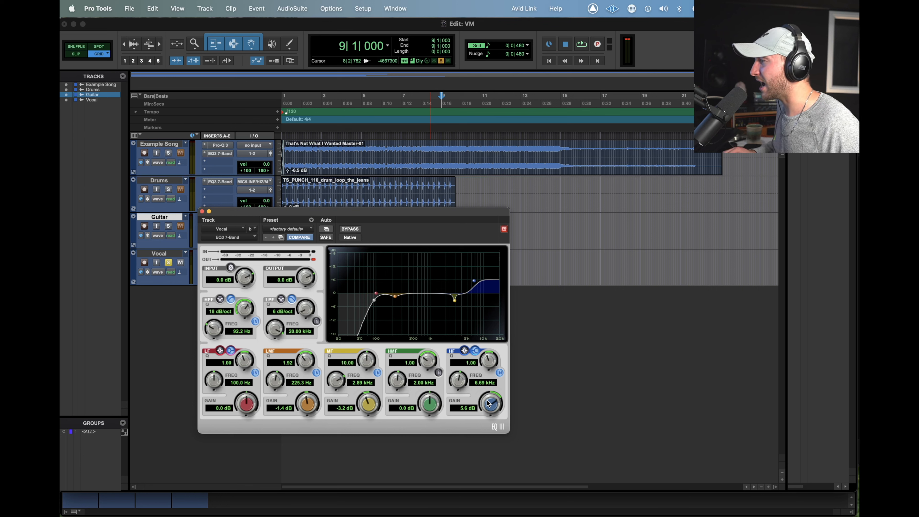
pyautogui.press('space')
pyautogui.moveTo(491, 405)
pyautogui.mouseDown()
pyautogui.moveTo(483, 432)
pyautogui.moveTo(486, 396)
pyautogui.mouseUp()
pyautogui.press('space')
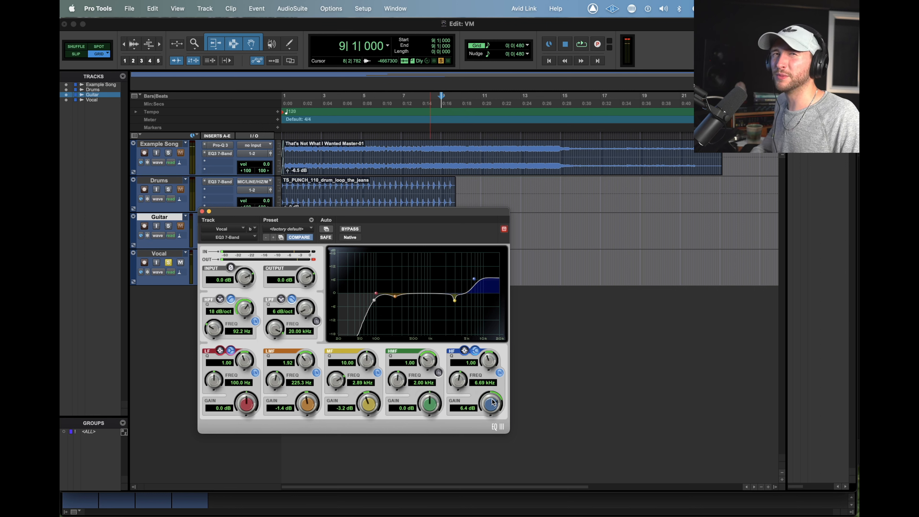
# Reduce the HF shelf to a subtle 1.1 dB boost and move its frequency to 8.67 kHz during vocal playback.
pyautogui.moveTo(492, 400); pyautogui.dragTo(486, 421)
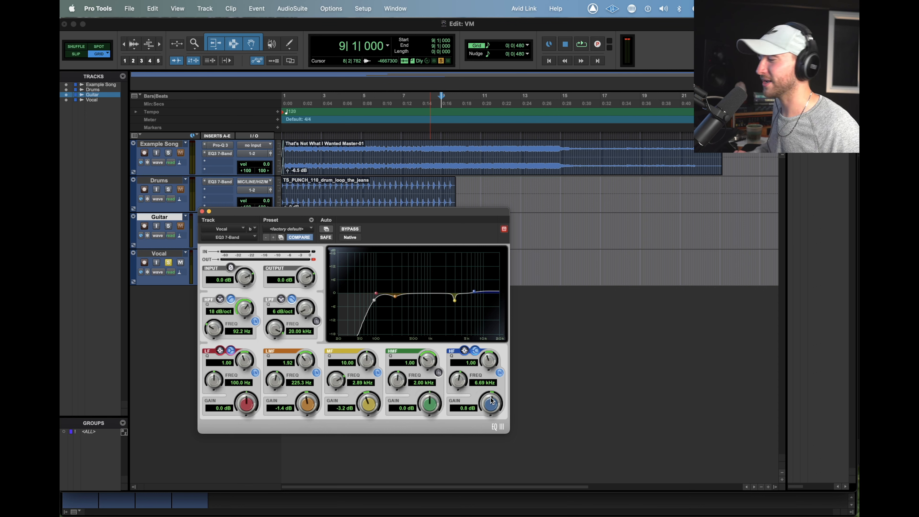
pyautogui.press('space')
pyautogui.moveTo(490, 398); pyautogui.dragTo(463, 372)
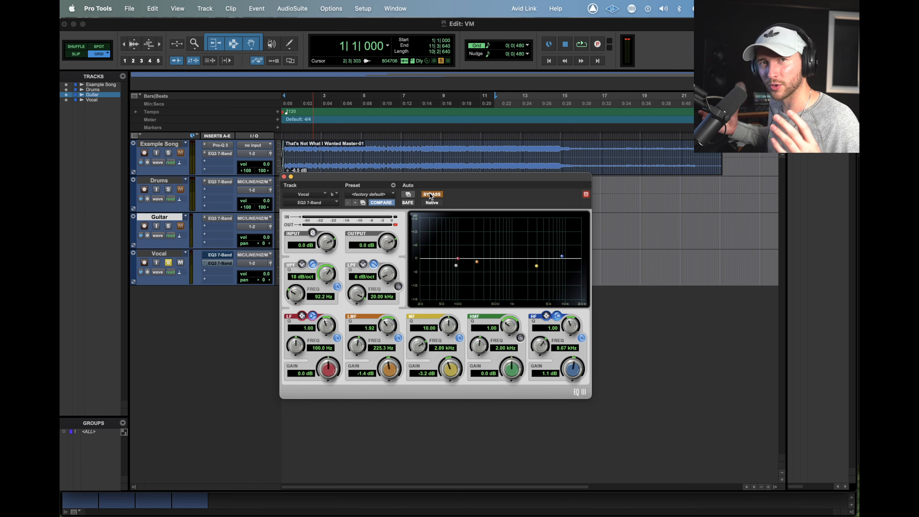
# Play the mix from 1|1|000 and toggle the vocal EQ's bypass to compare the sound without and with EQ.
pyautogui.press('space')
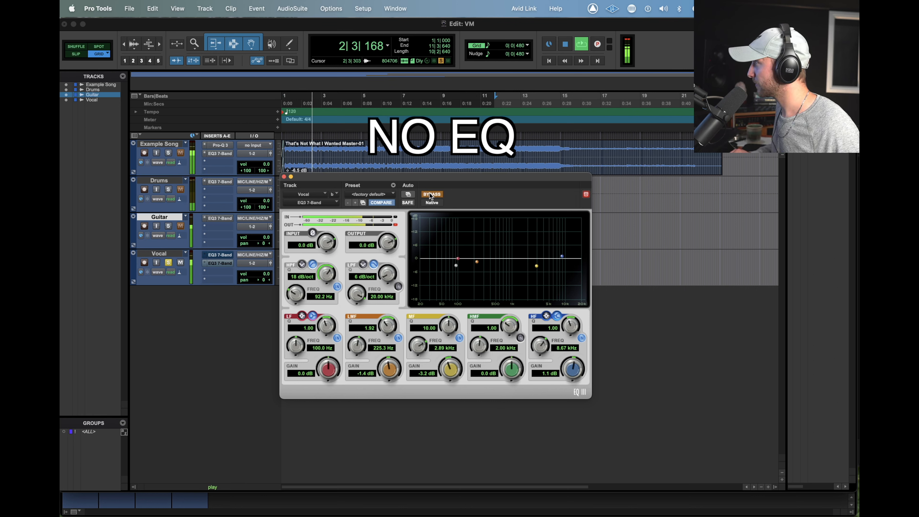
pyautogui.click(431, 195)
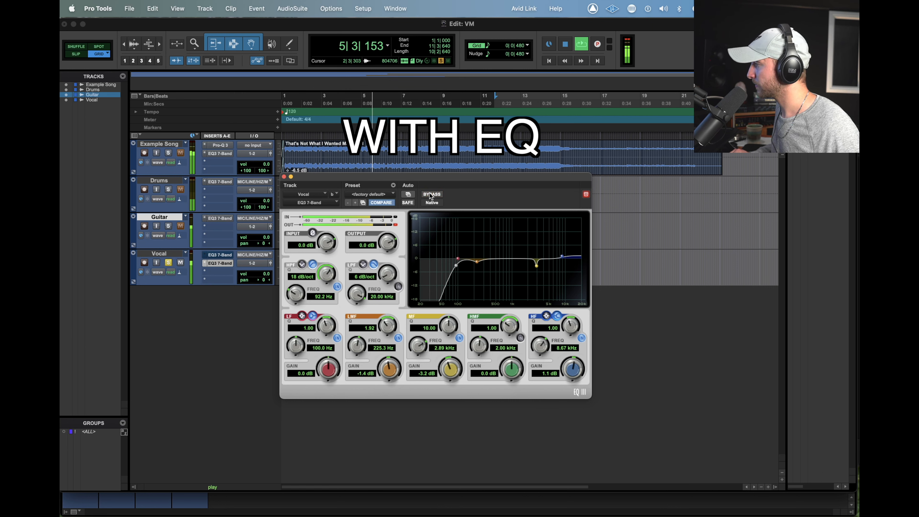
pyautogui.click(431, 194)
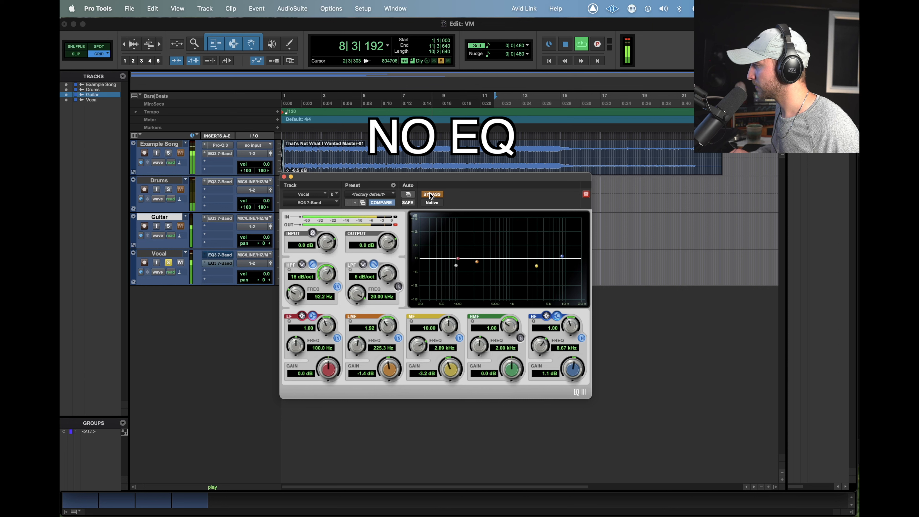
pyautogui.click(432, 195)
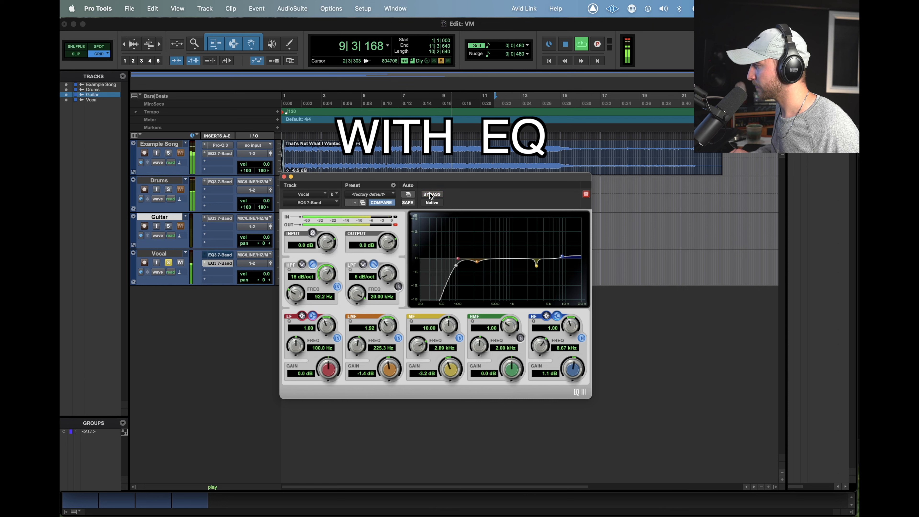